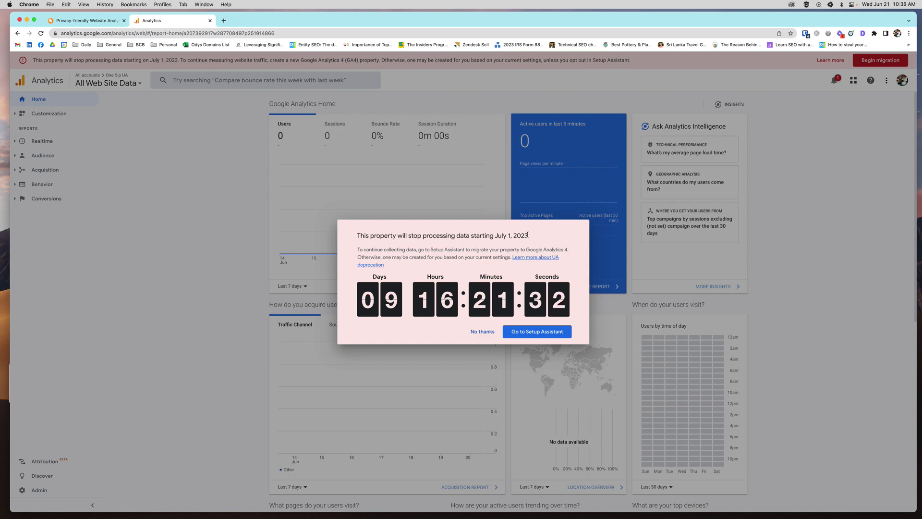
Step: Dismiss the shutdown notice and open the second One Sip Of Tea account's One Sip Of Tea property
left_click(481, 333)
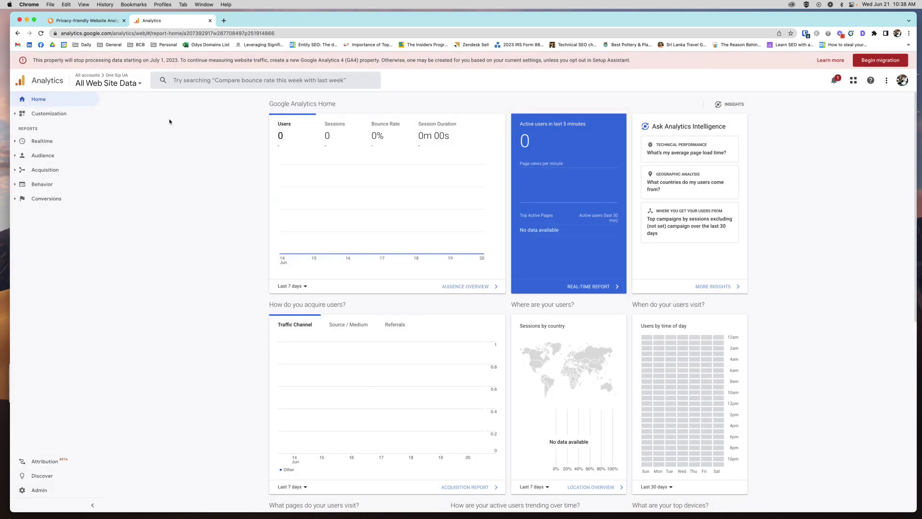
left_click(112, 84)
scroll(58, 209, "down", 3)
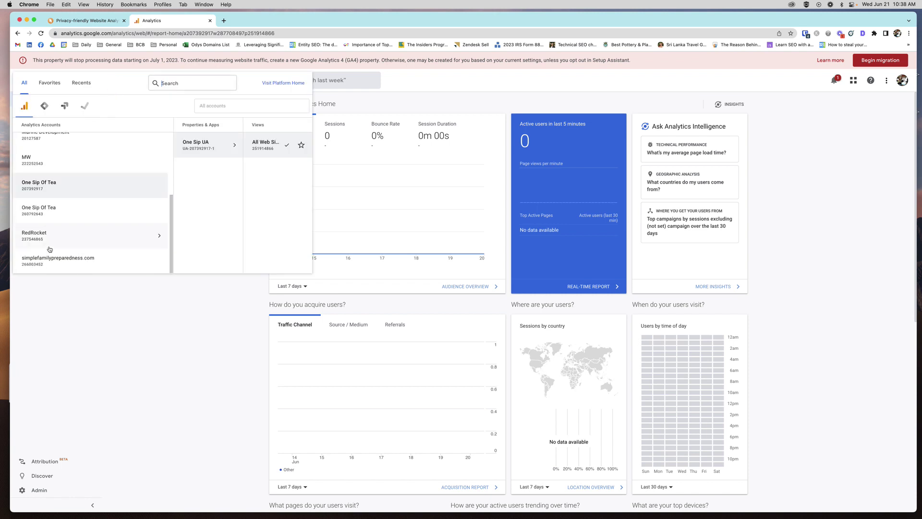
left_click(44, 214)
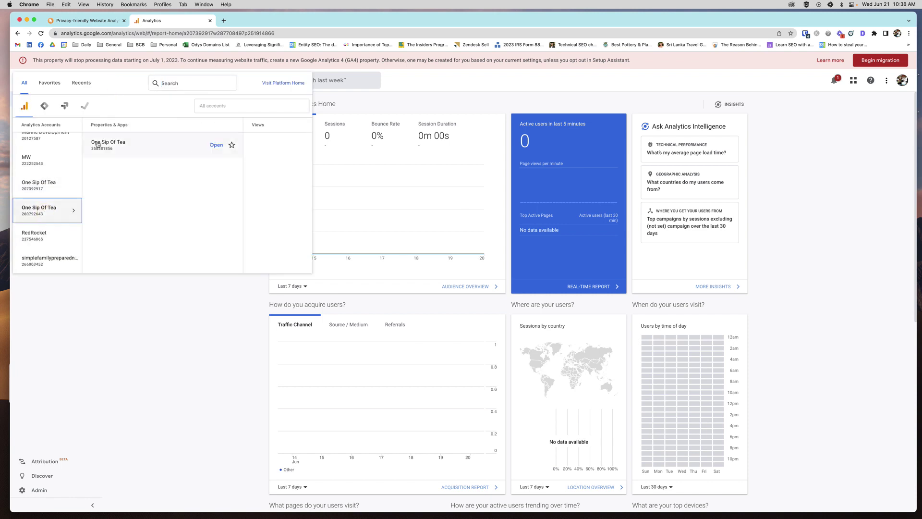
mouse_move(145, 144)
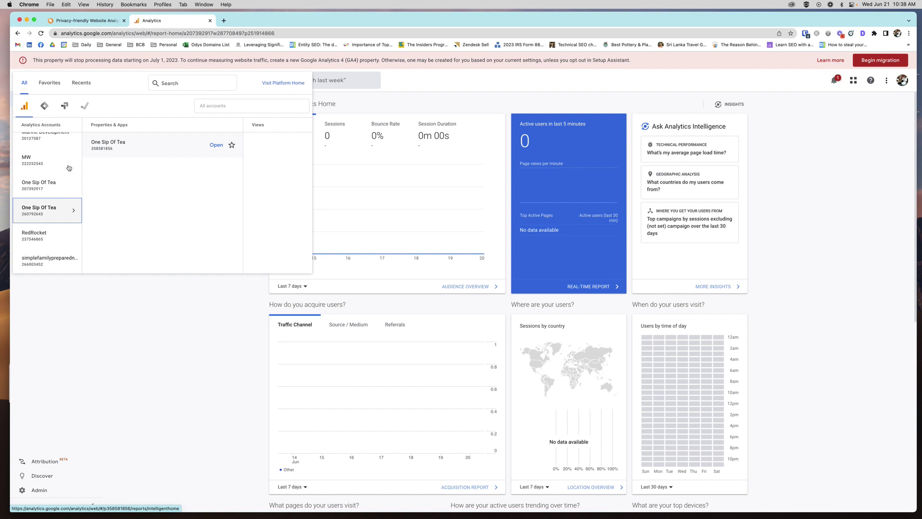
left_click(40, 184)
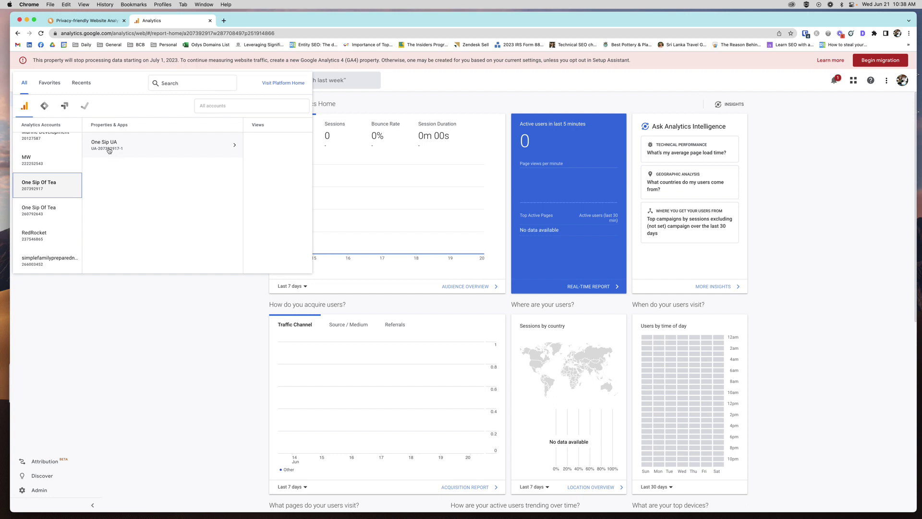
left_click(41, 209)
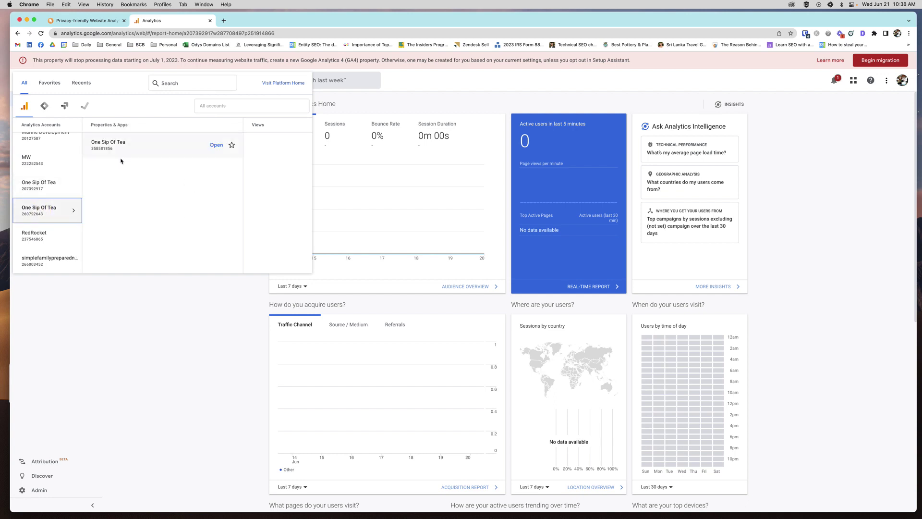
left_click(120, 149)
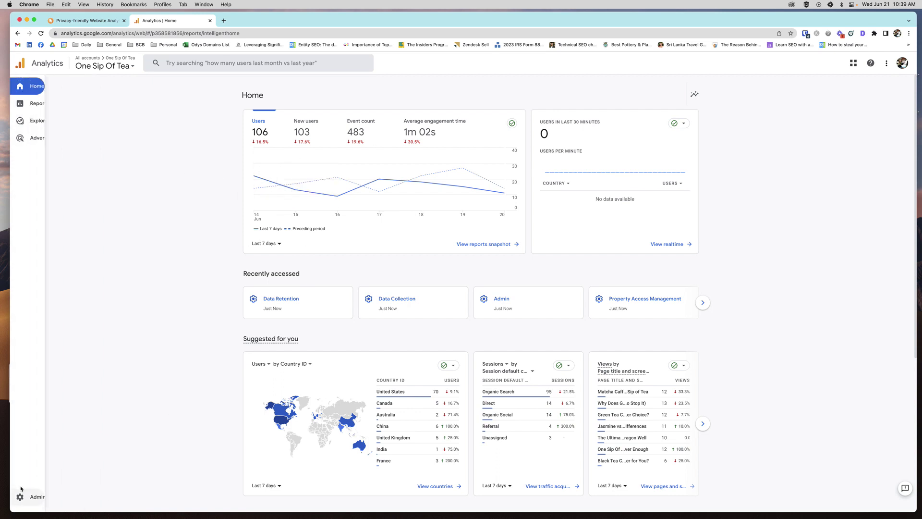
Step: Check Admin > Data Settings > Data Retention, keep events at 14 months, and return to Admin
left_click(36, 498)
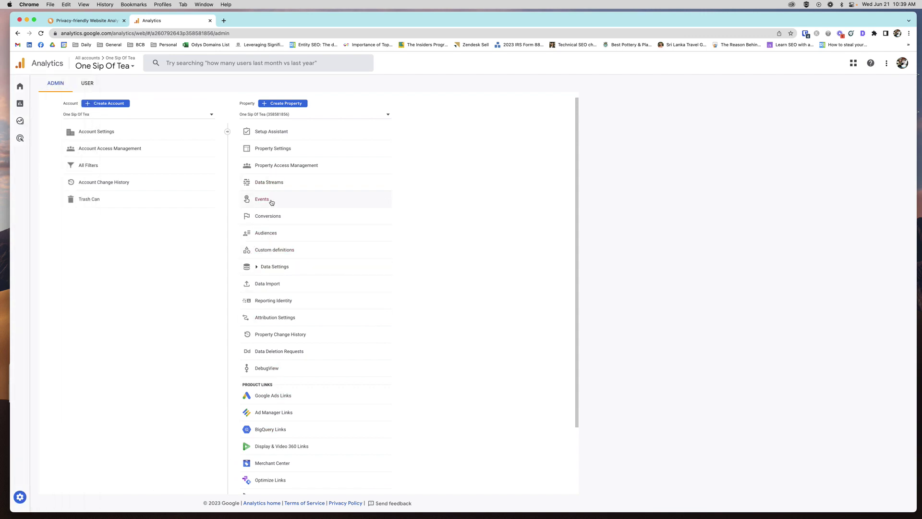
left_click(270, 267)
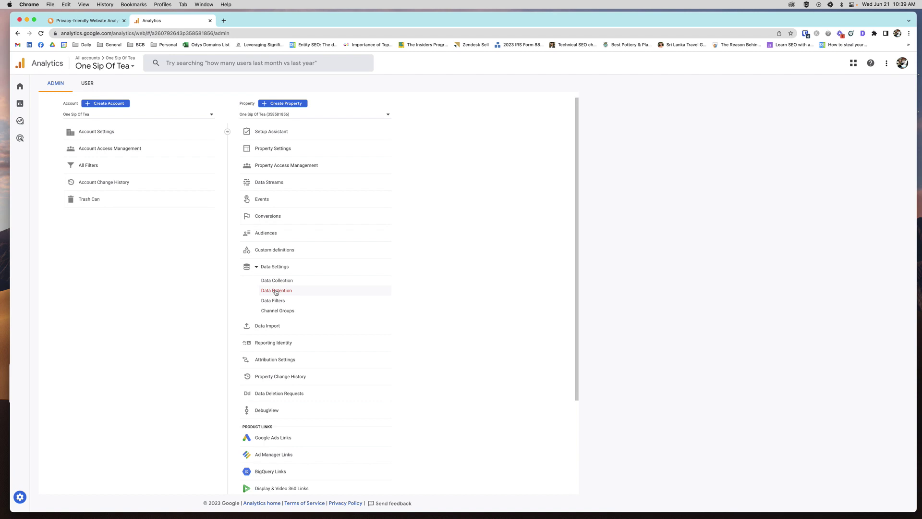
left_click(275, 291)
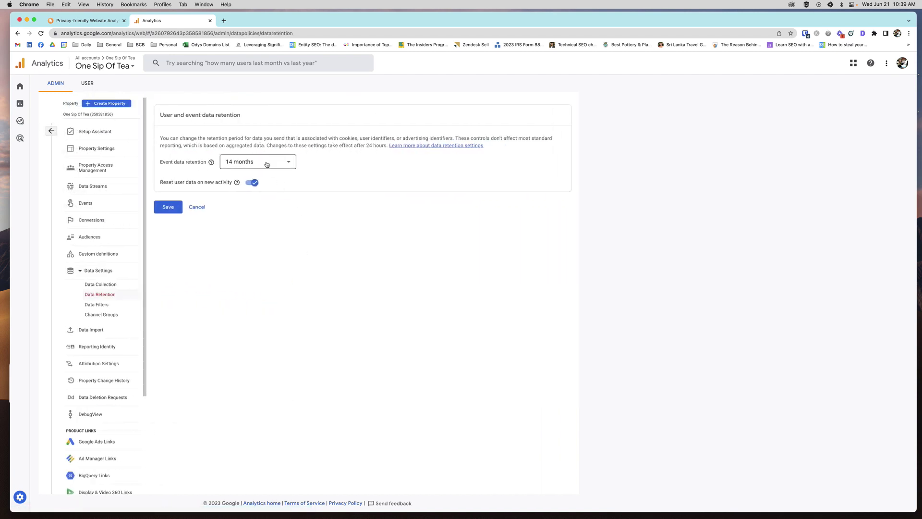
left_click(266, 165)
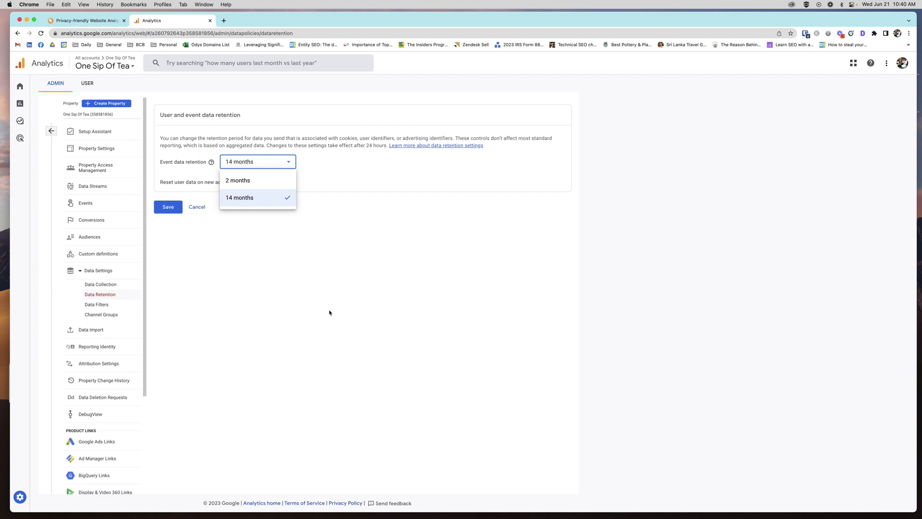
left_click(51, 132)
left_click(50, 132)
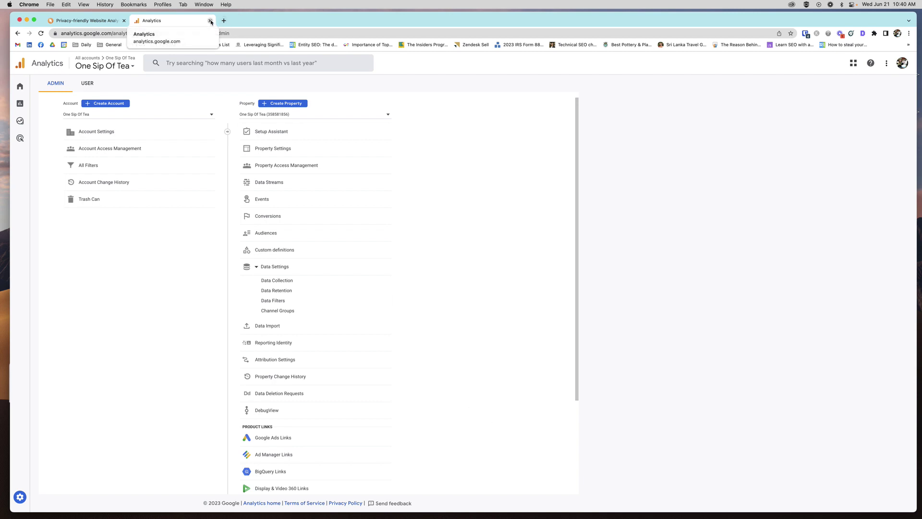
Step: Close the Google Analytics tab and go to the clicky.com homepage
left_click(210, 21)
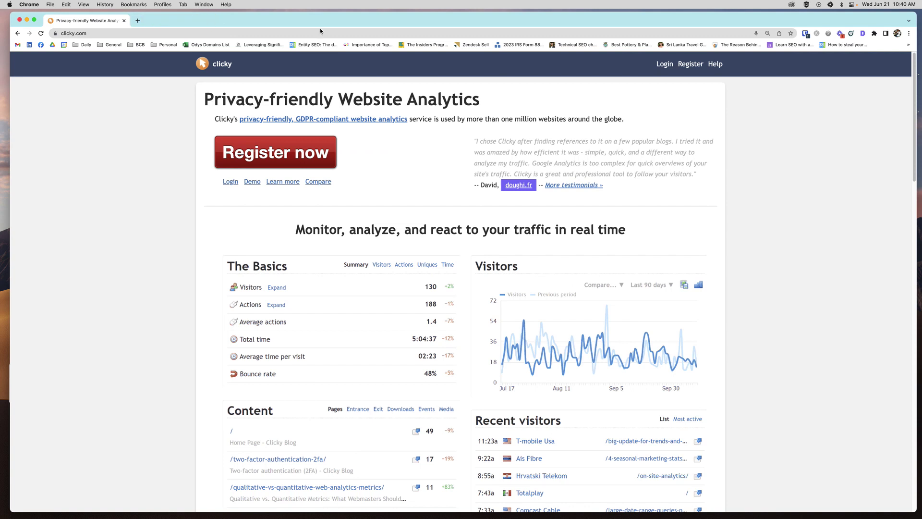
left_click(94, 33)
left_click(415, 168)
Step: Look at the registration form, then log in to Clicky with Bitwarden-saved credentials
left_click(691, 65)
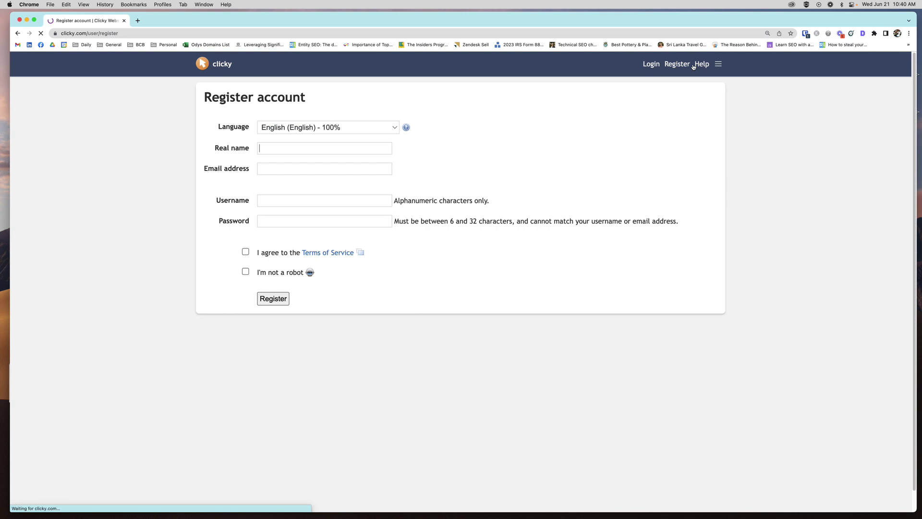
left_click(306, 146)
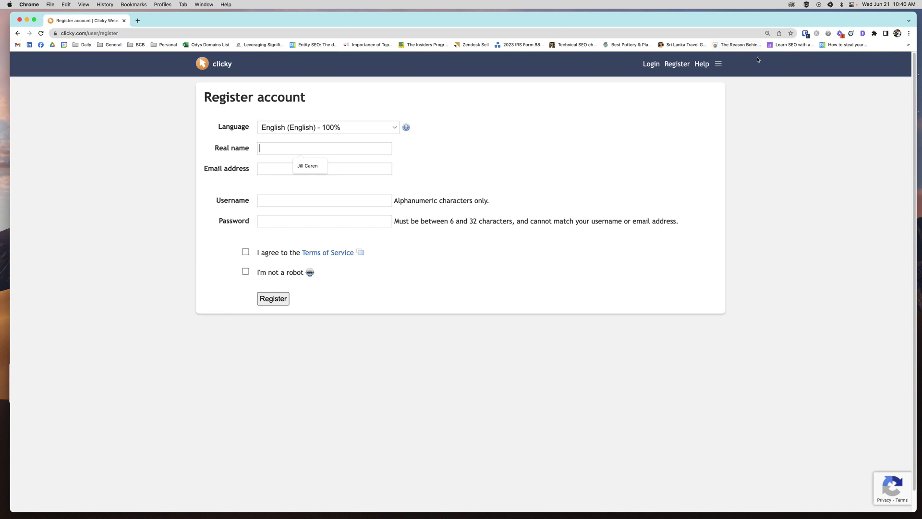
left_click(651, 64)
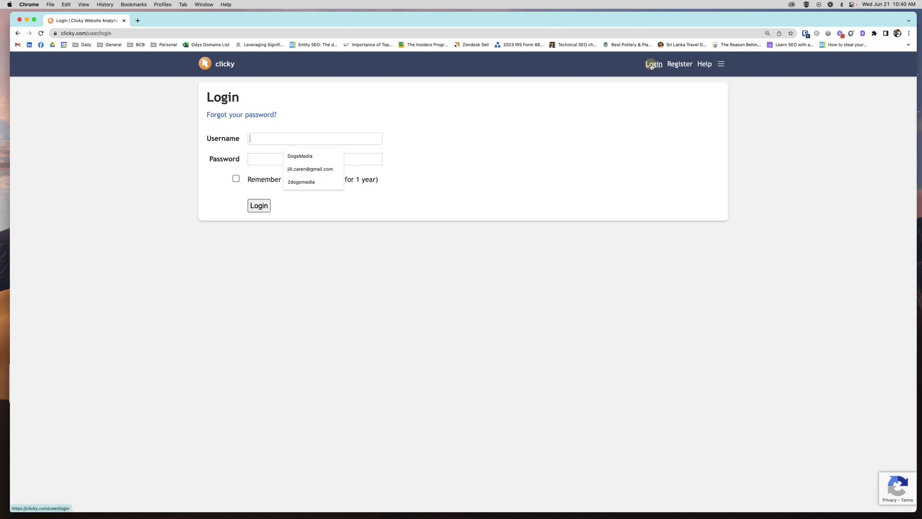
left_click(805, 33)
left_click(708, 76)
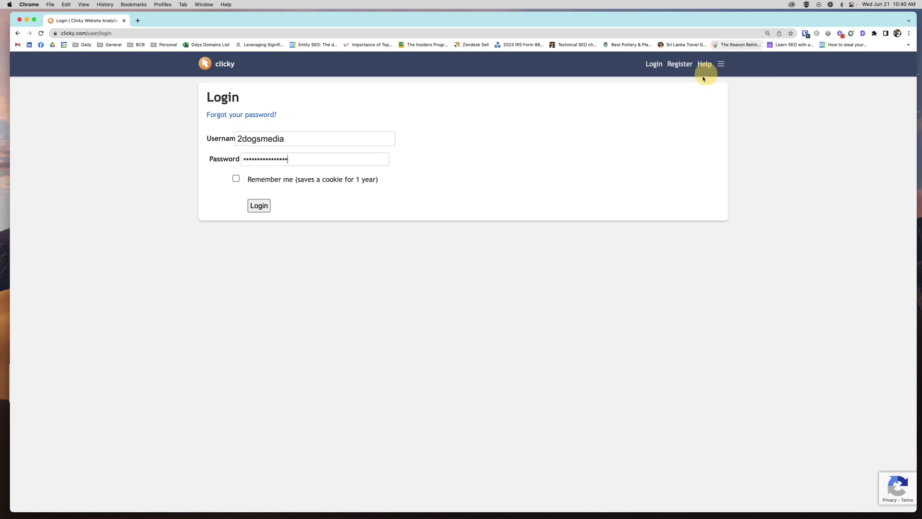
left_click(236, 178)
left_click(257, 205)
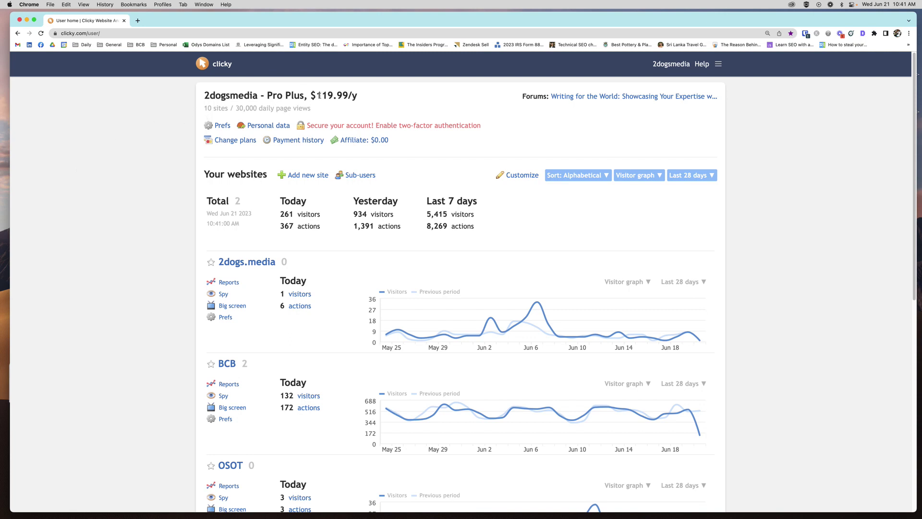
left_click_drag(314, 95, 369, 97)
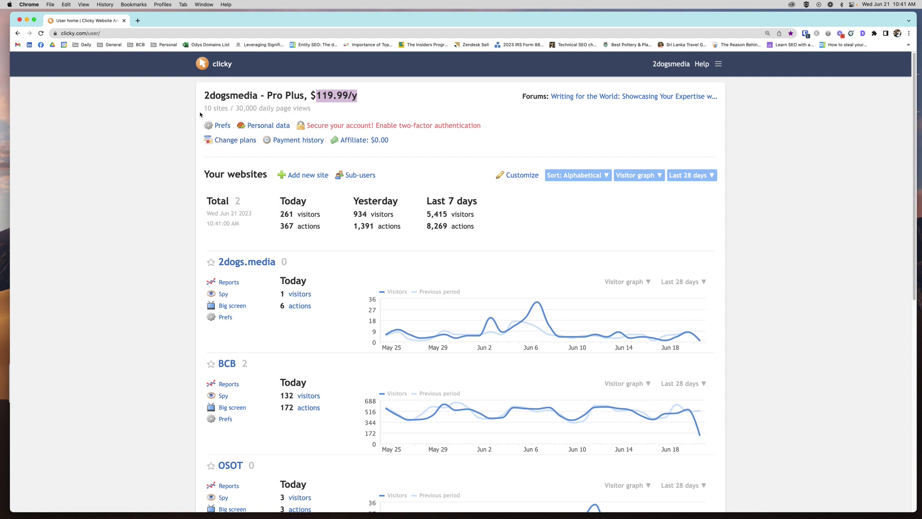
left_click_drag(205, 109, 313, 109)
left_click(236, 108)
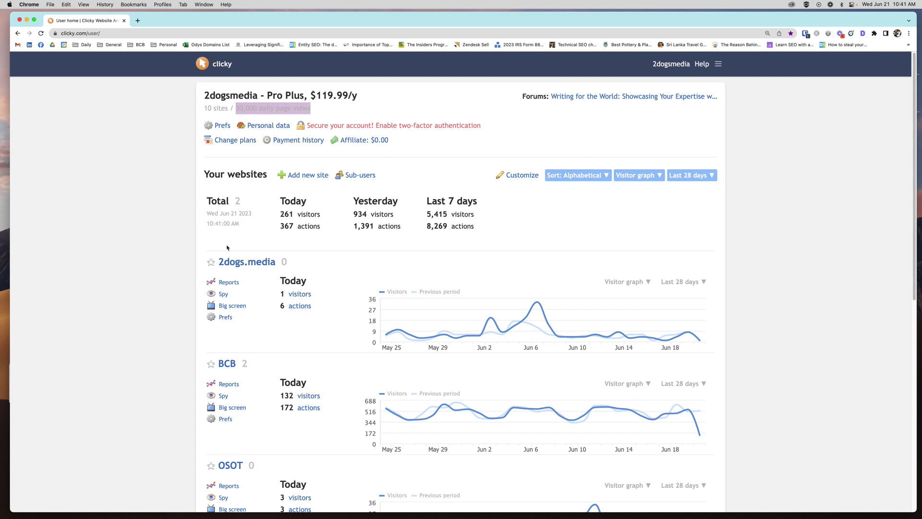
scroll(227, 248, "down", 1)
scroll(282, 262, "down", 3)
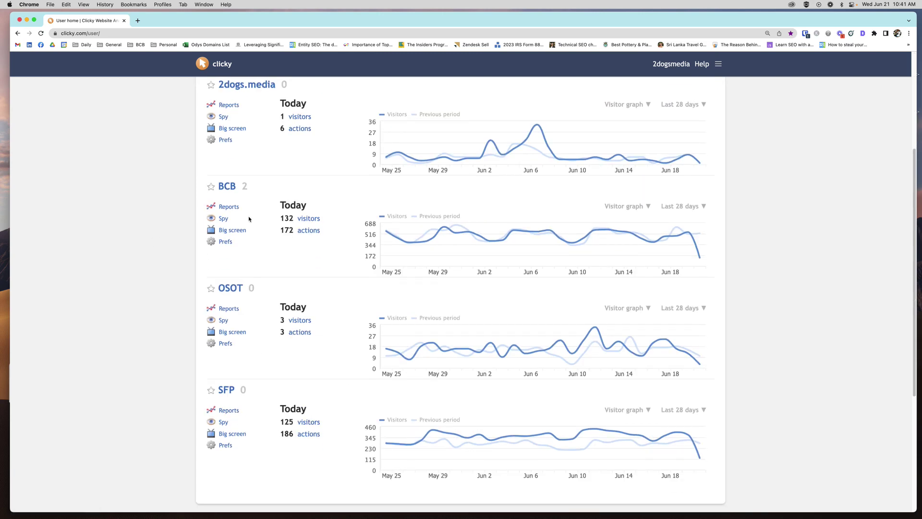
Step: Review the BCB site's stats dashboard, then bring up the tracked-sites dropdown
left_click(224, 186)
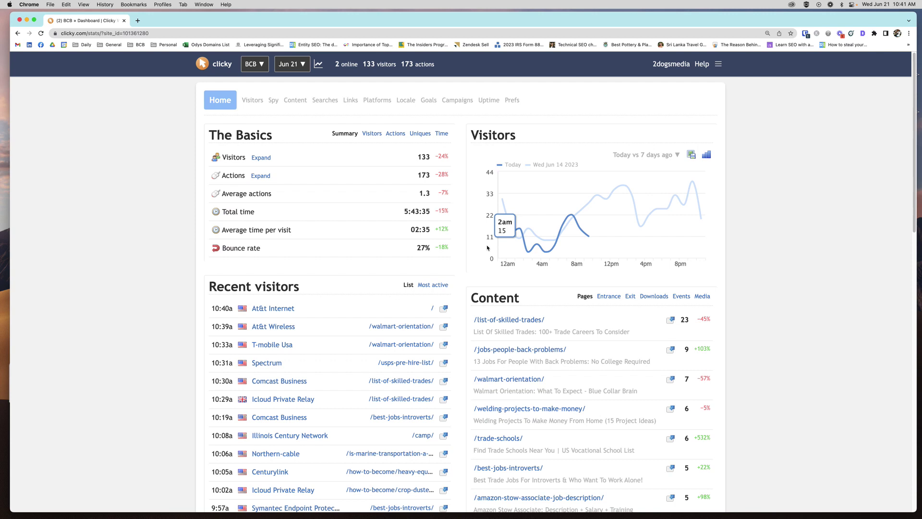
mouse_move(563, 229)
scroll(392, 292, "down", 2)
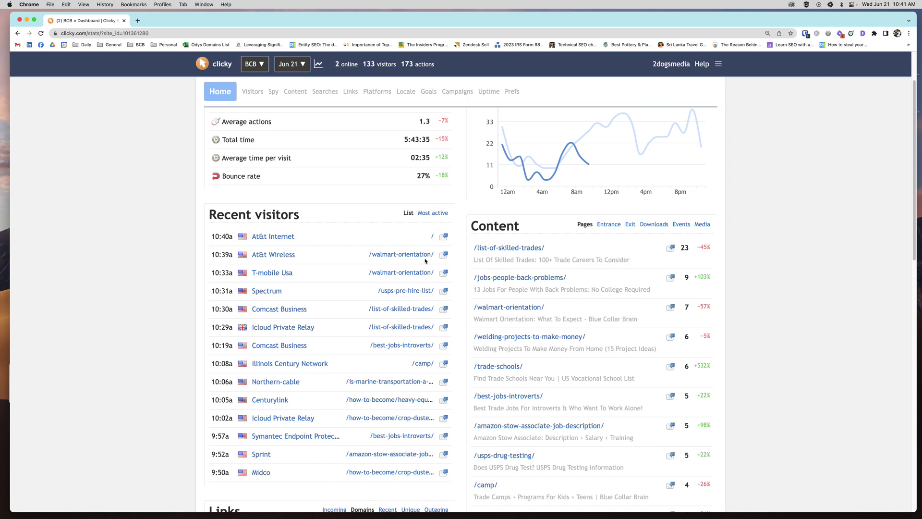
scroll(414, 430, "down", 2)
scroll(415, 431, "down", 2)
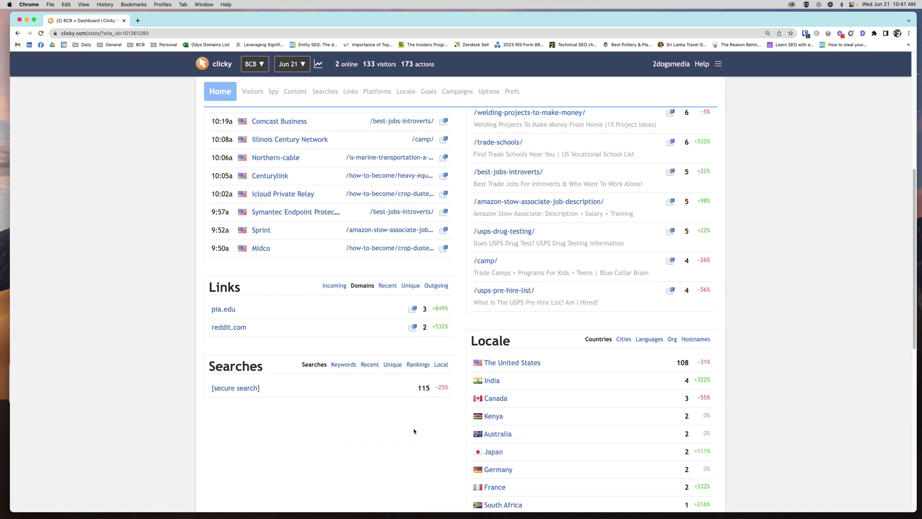
scroll(414, 430, "down", 3)
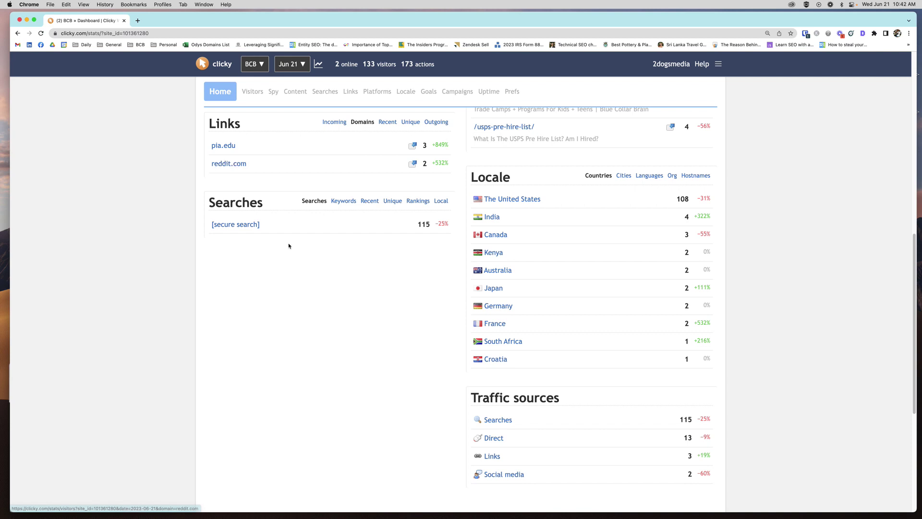
scroll(342, 262, "down", 2)
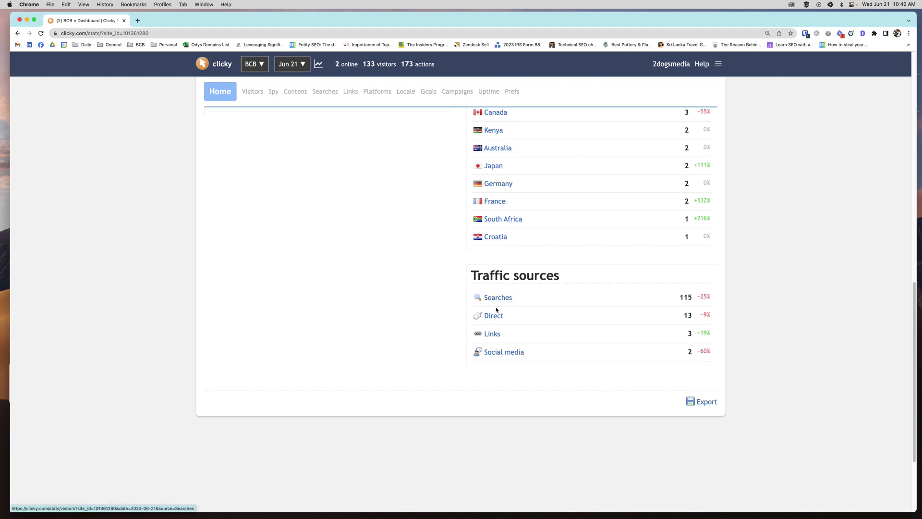
scroll(550, 331, "up", 3)
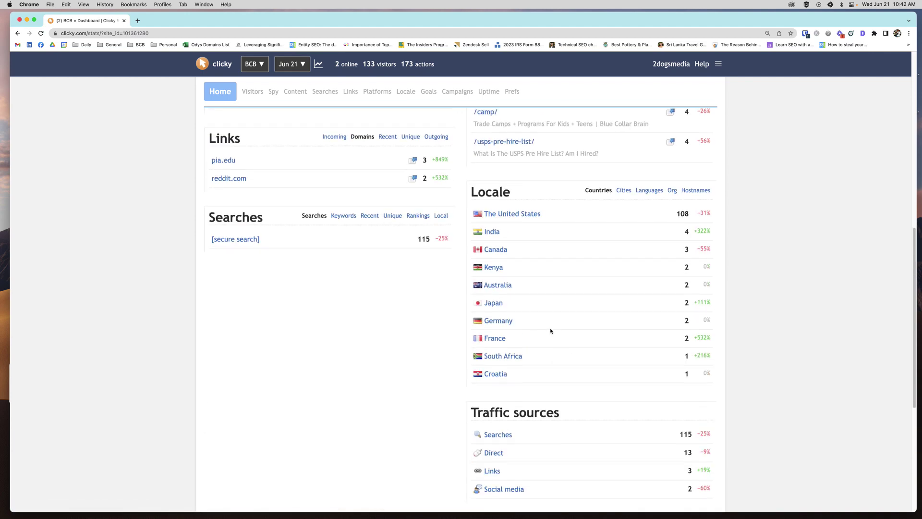
scroll(494, 385, "up", 7)
scroll(579, 323, "up", 1)
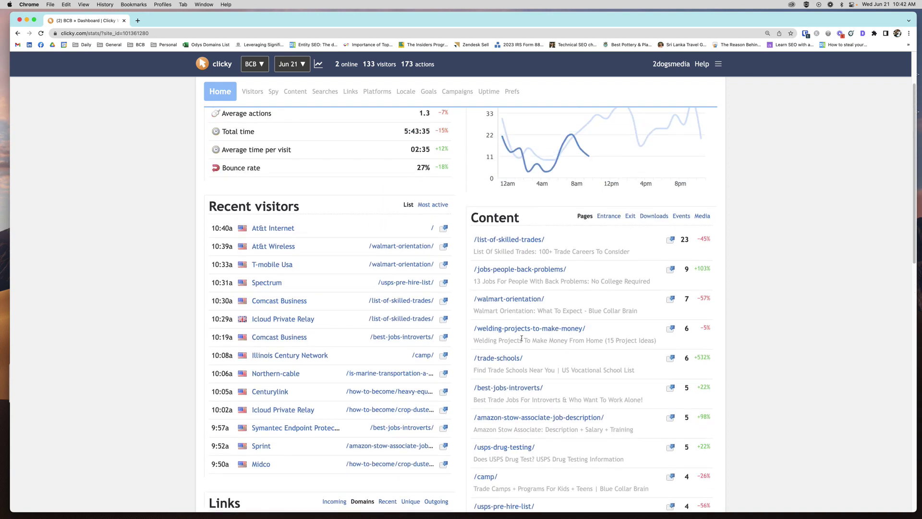
scroll(577, 323, "up", 2)
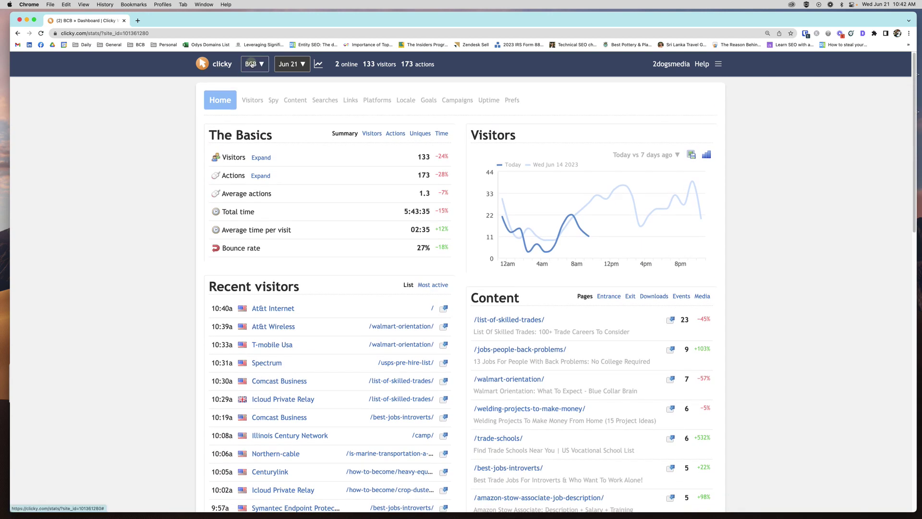
left_click(254, 63)
Step: Switch to 2dogs.media, set the date range to Last 60 days, and open the visitor log
left_click(257, 87)
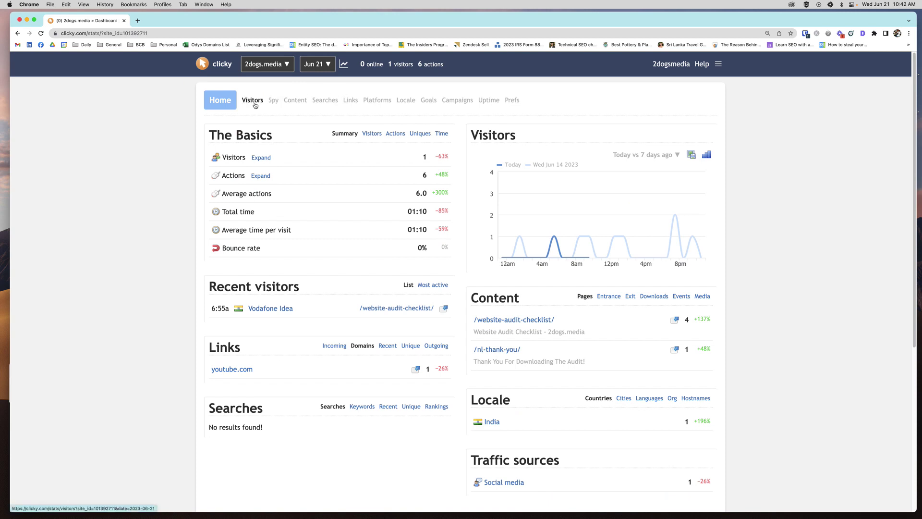
scroll(799, 346, "down", 1)
scroll(800, 345, "down", 3)
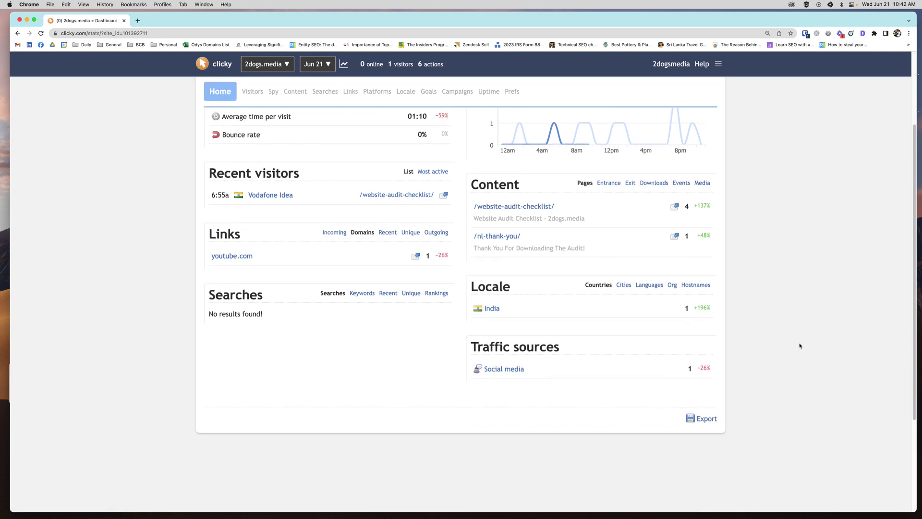
scroll(757, 360, "up", 3)
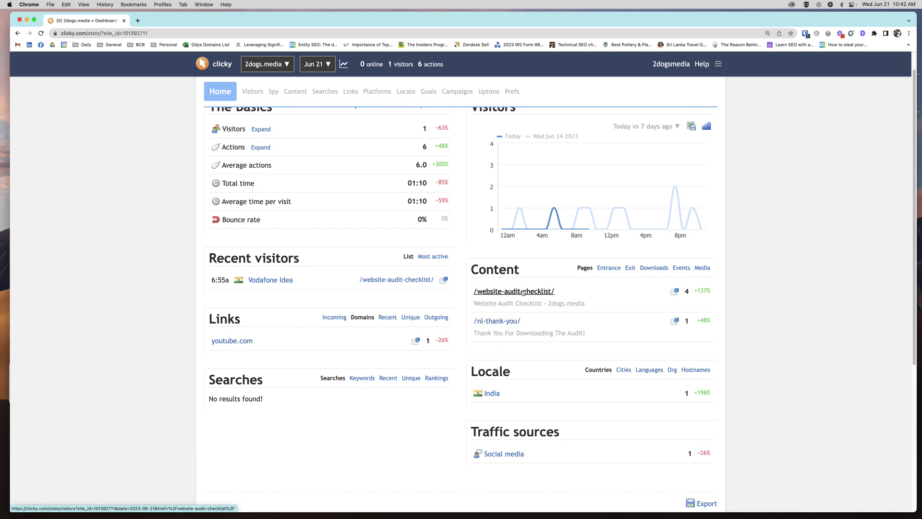
scroll(524, 291, "up", 2)
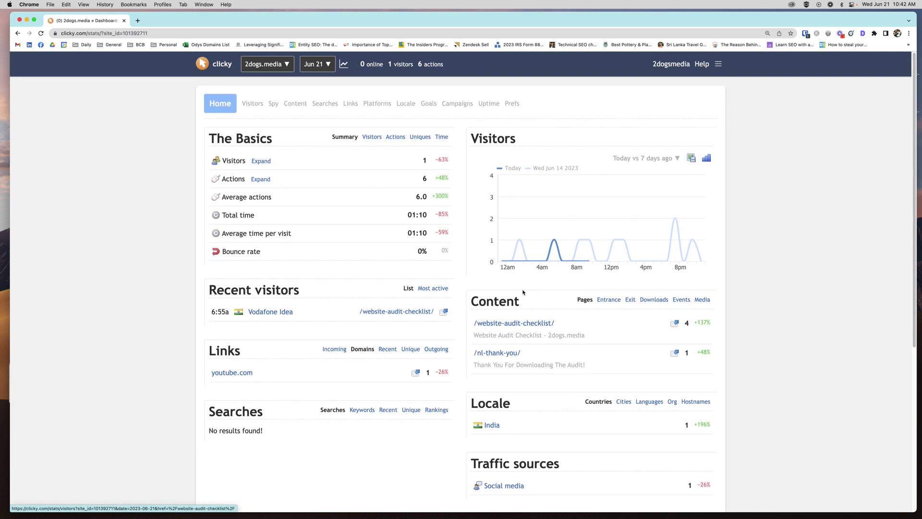
left_click(316, 66)
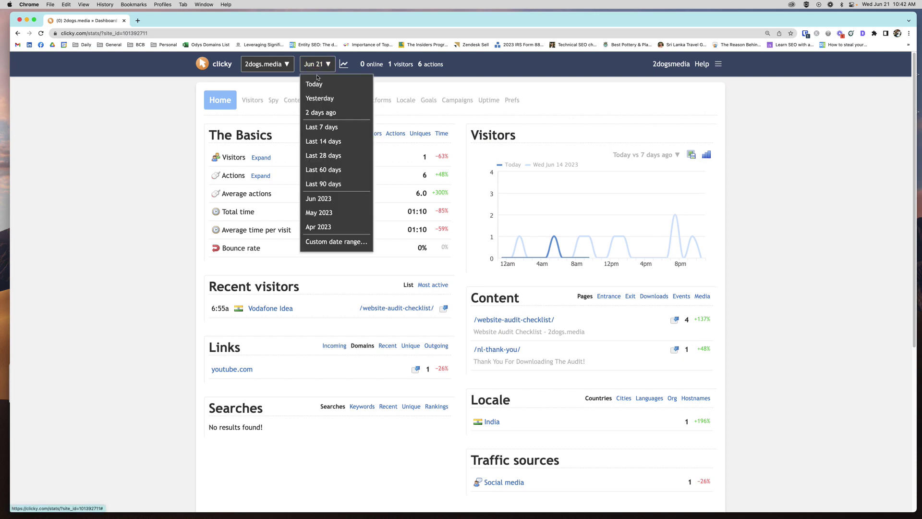
left_click(321, 170)
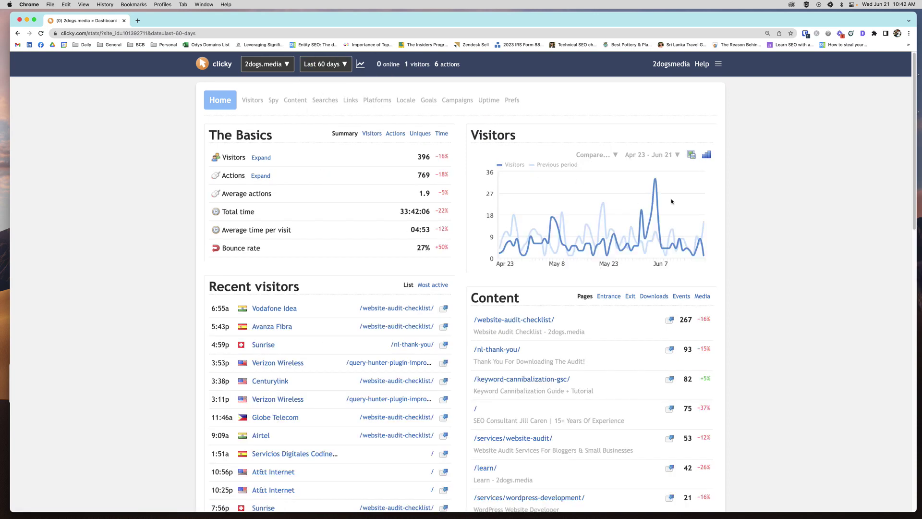
scroll(708, 266, "down", 5)
scroll(707, 266, "down", 5)
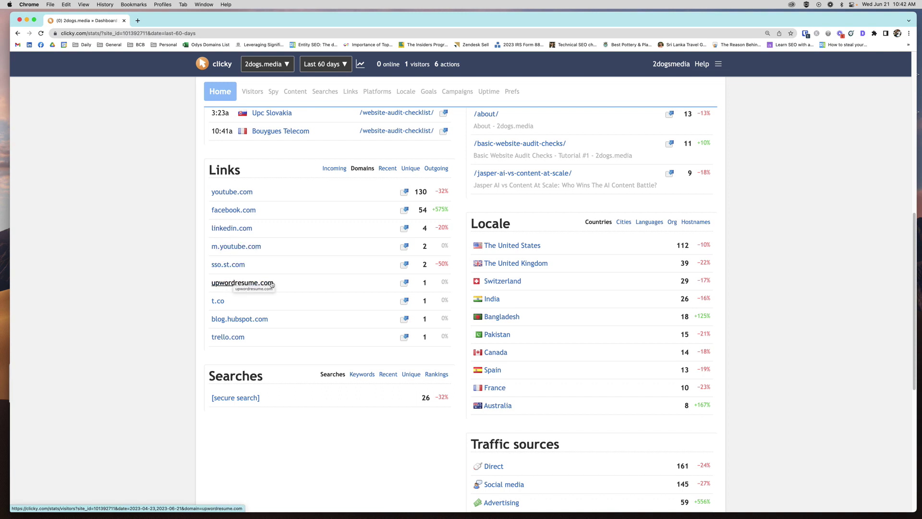
scroll(244, 319, "down", 2)
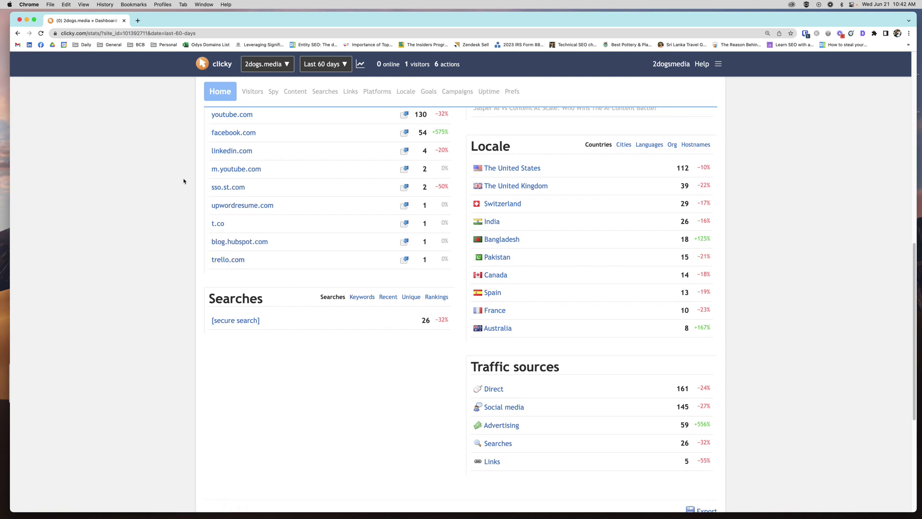
scroll(250, 270, "up", 3)
scroll(251, 271, "up", 6)
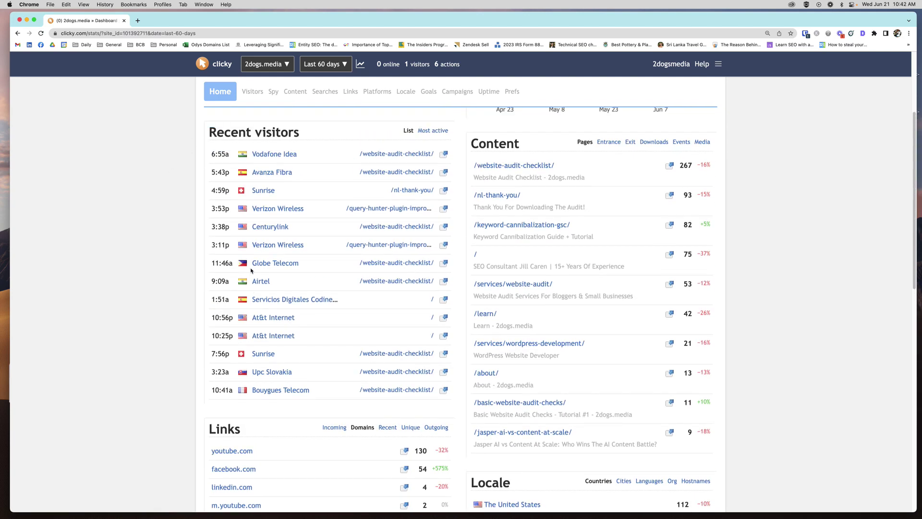
scroll(251, 271, "up", 4)
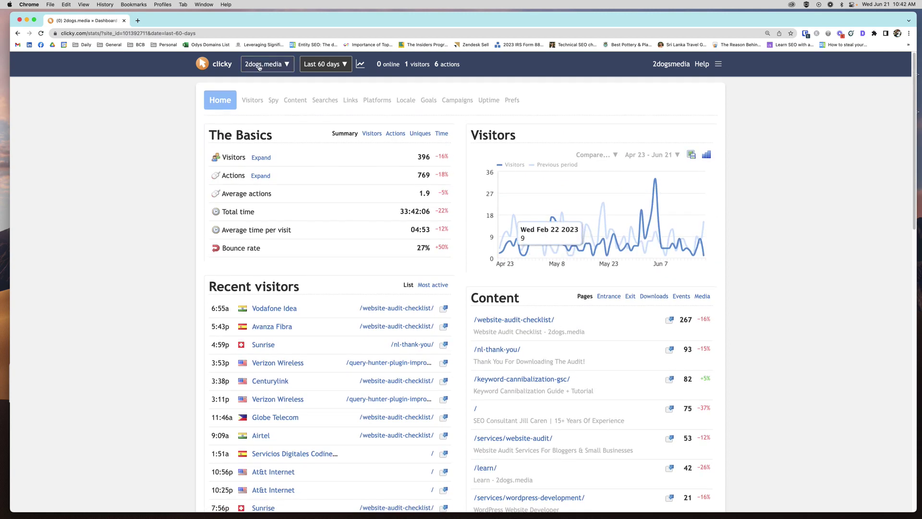
left_click(252, 99)
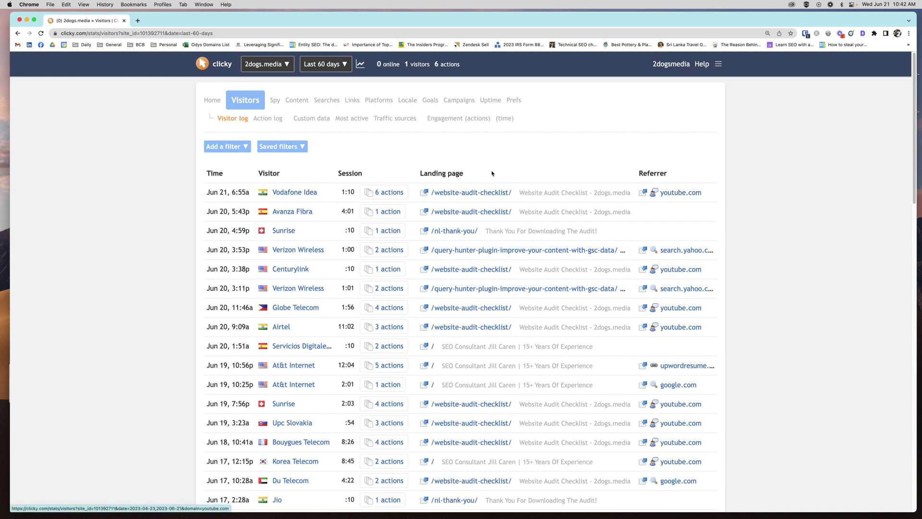
scroll(465, 196, "down", 3)
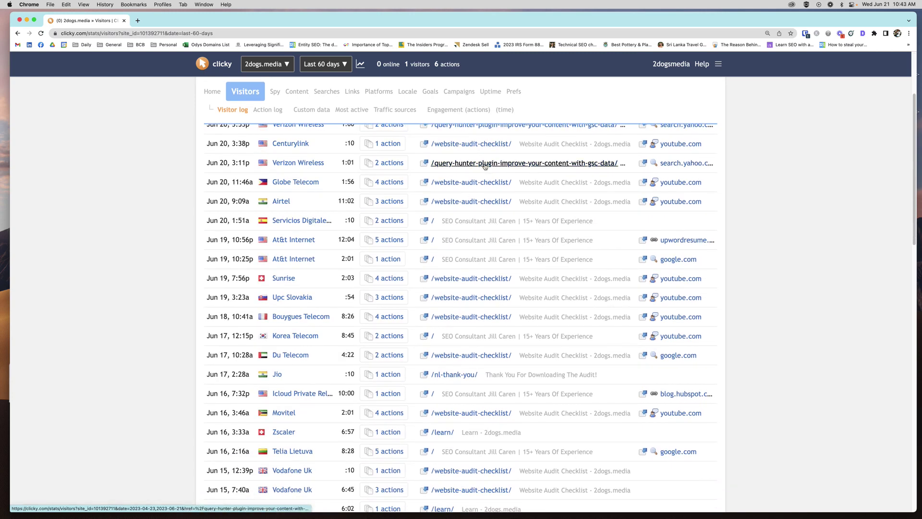
mouse_move(514, 163)
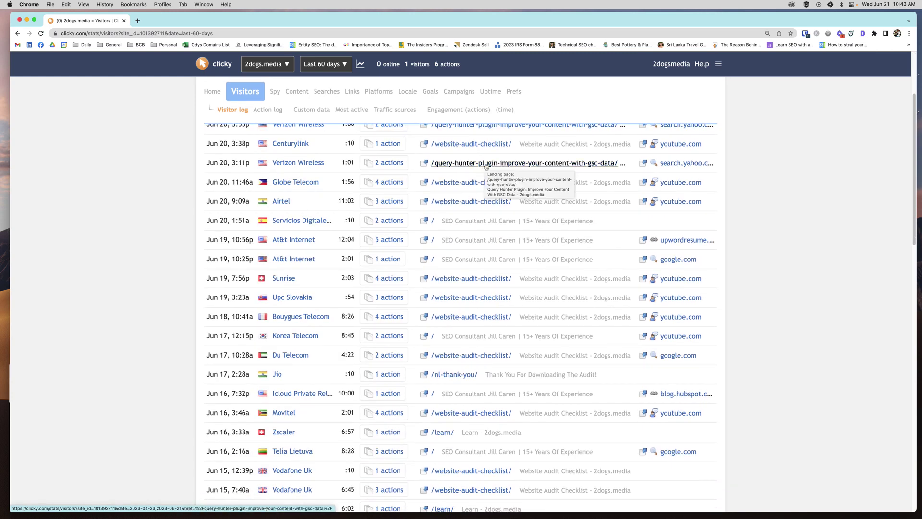
scroll(494, 237, "down", 5)
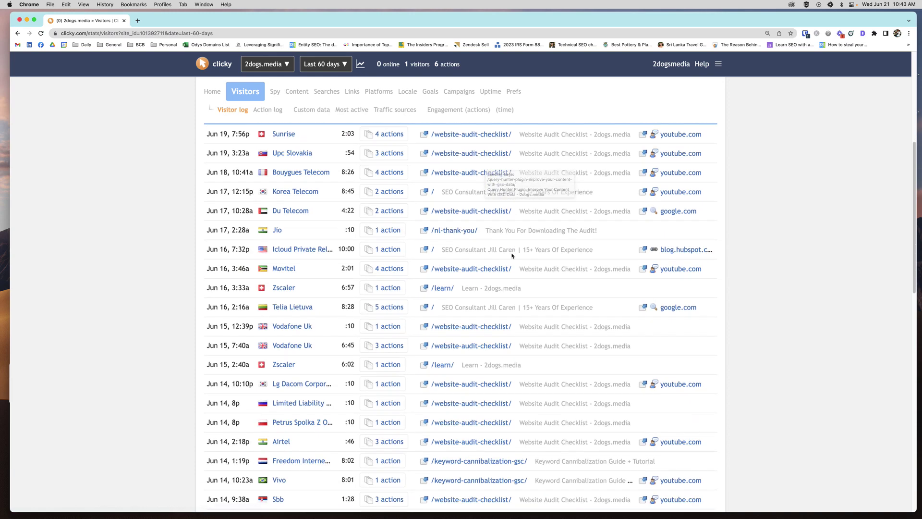
scroll(512, 255, "up", 10)
scroll(512, 255, "down", 1)
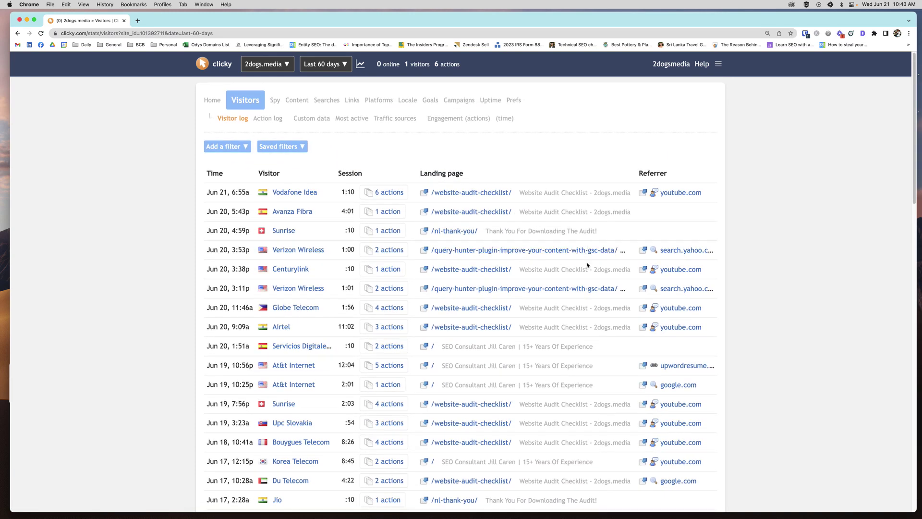
left_click(390, 194)
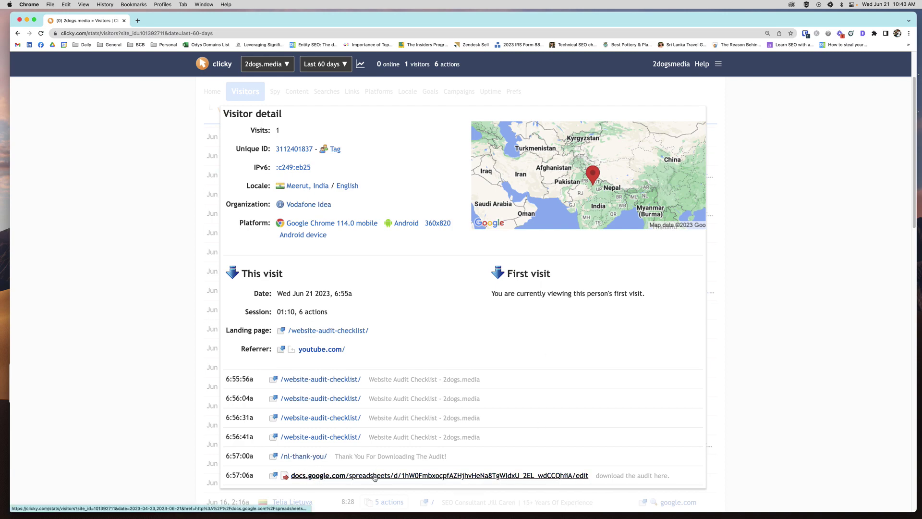
left_click(133, 184)
scroll(370, 301, "down", 1)
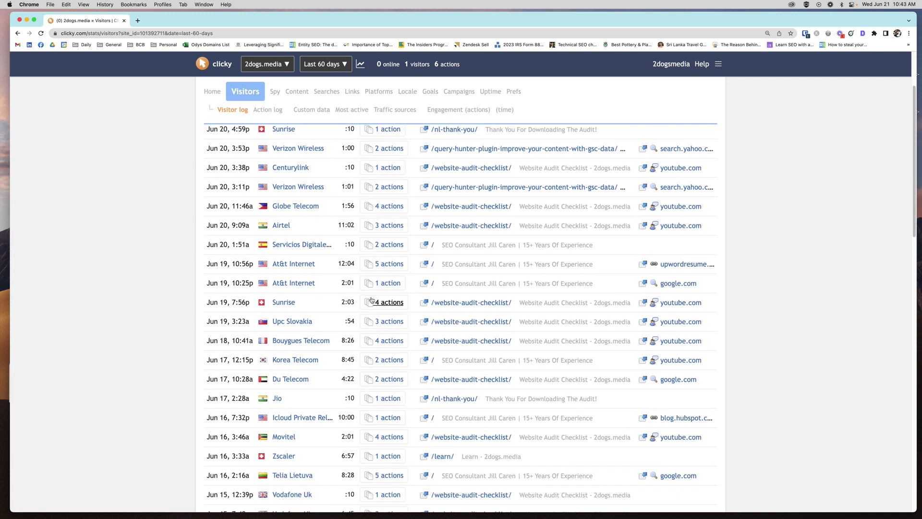
left_click(387, 302)
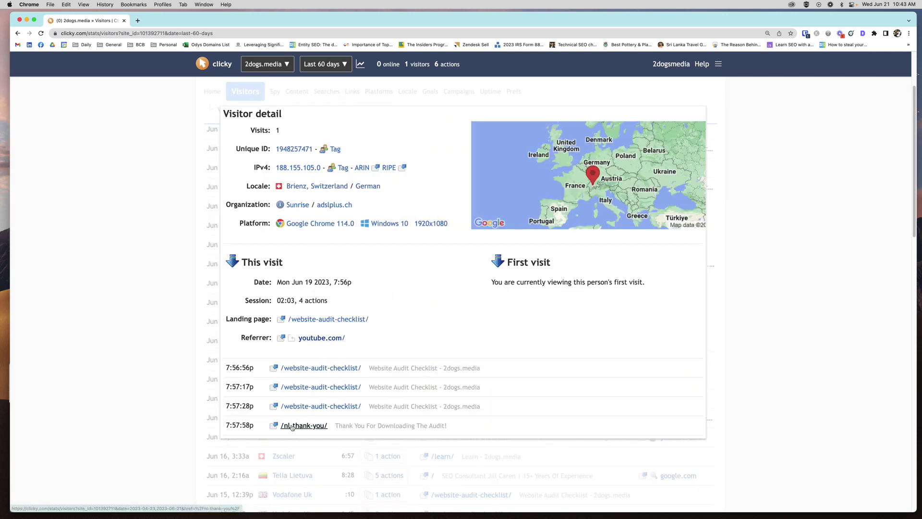
left_click(101, 294)
scroll(530, 274, "down", 3)
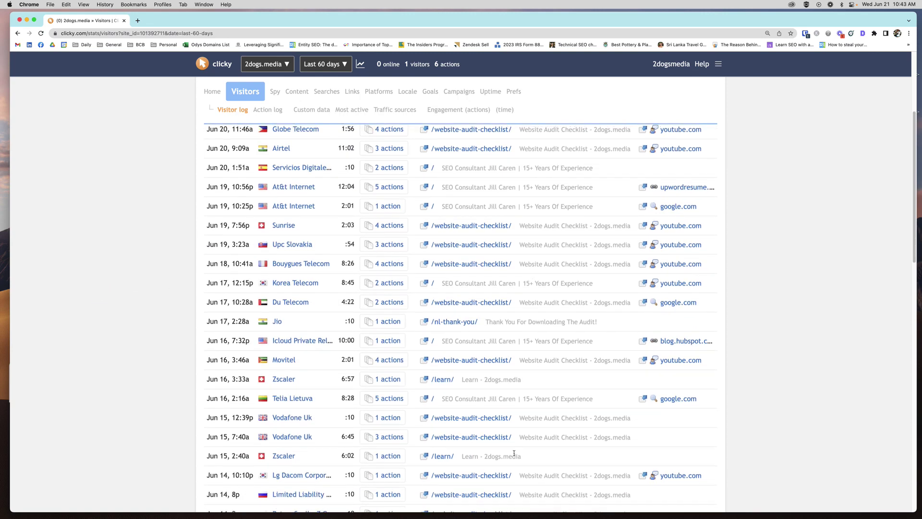
scroll(438, 353, "down", 3)
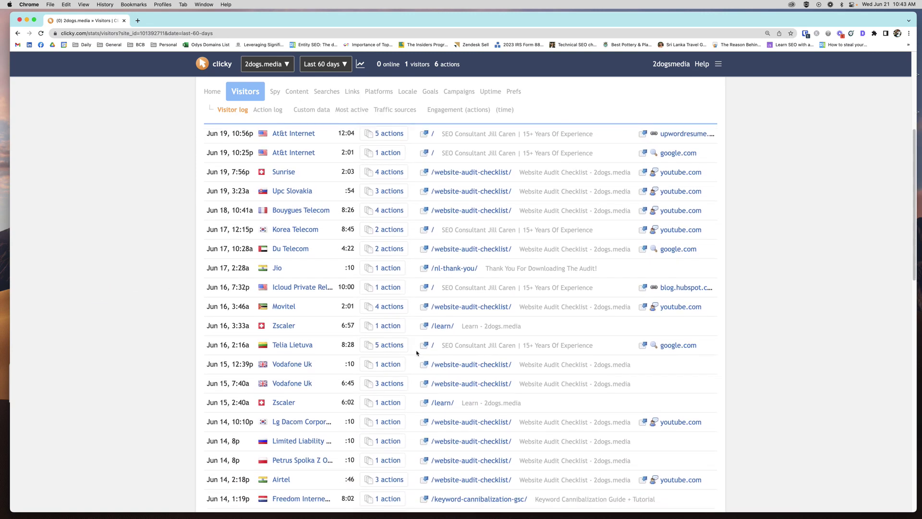
scroll(417, 352, "up", 5)
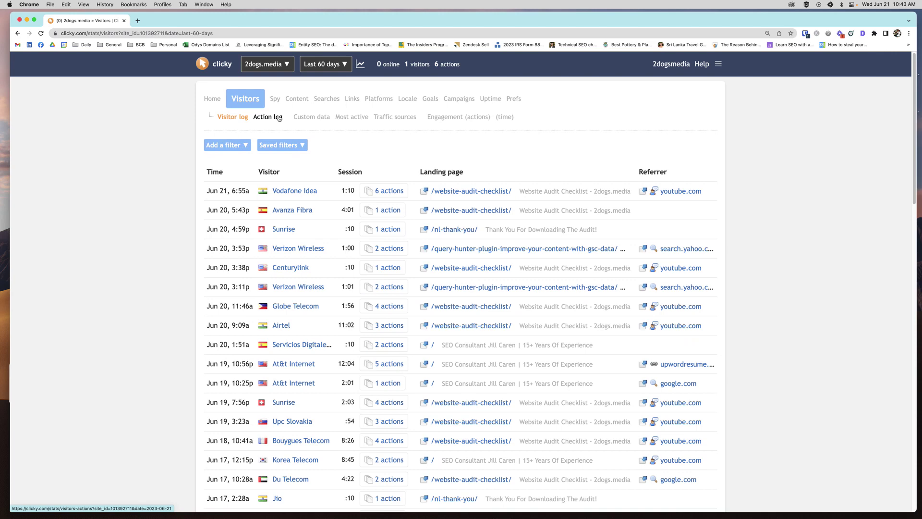
Step: Browse 2dogs.media's Action log, Custom data, Most active, Links and Engagement (actions) reports
left_click(279, 117)
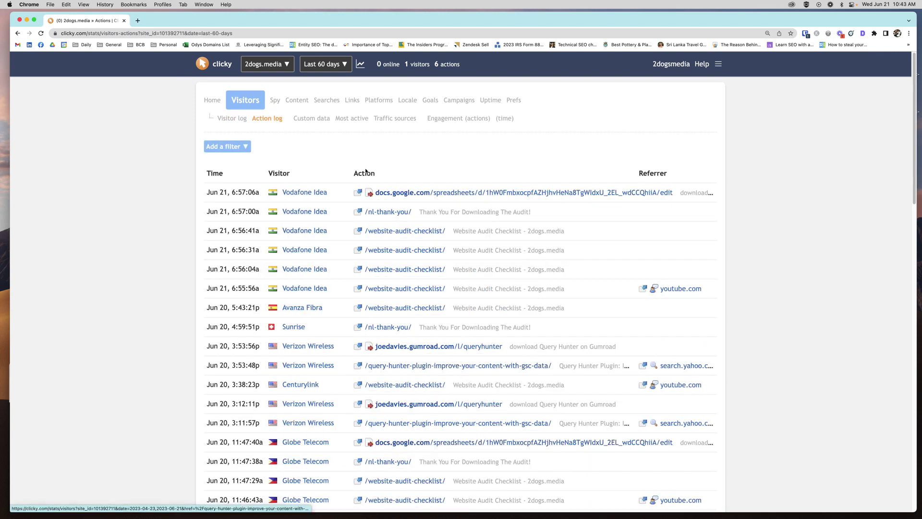
left_click(311, 120)
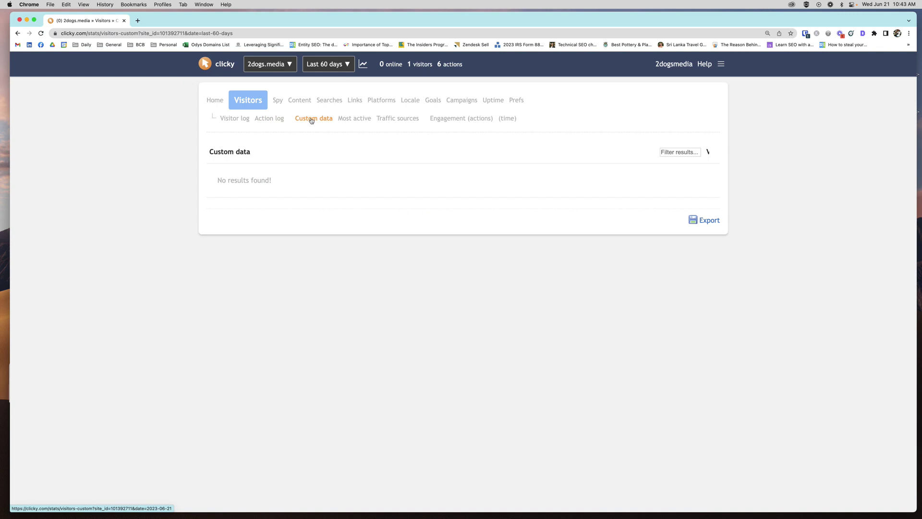
left_click(355, 120)
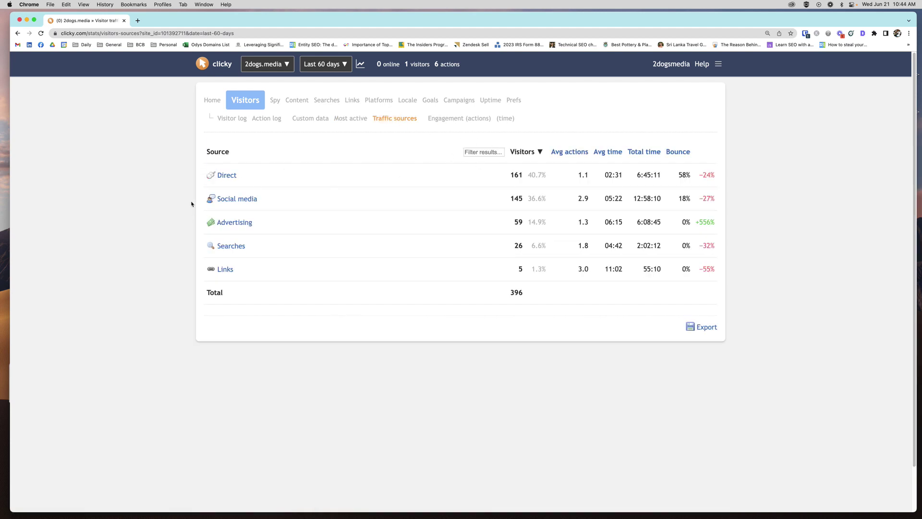
left_click(225, 270)
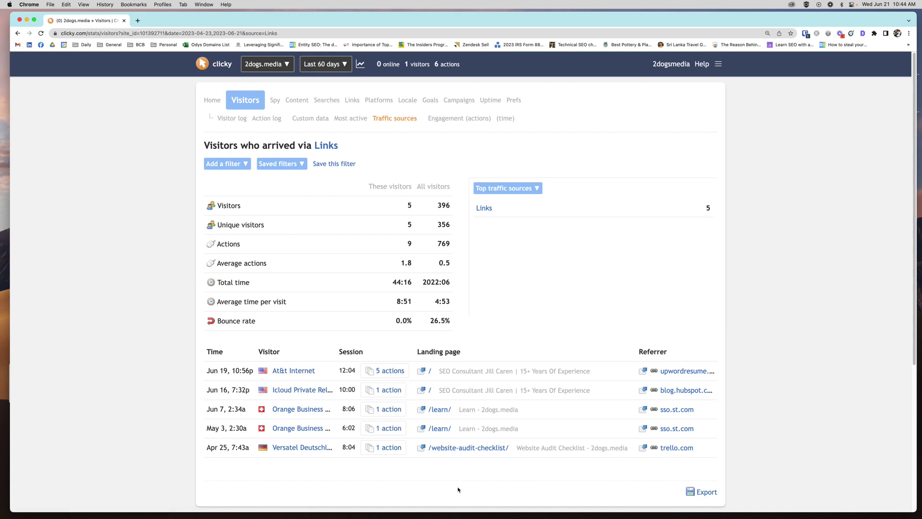
scroll(458, 489, "down", 2)
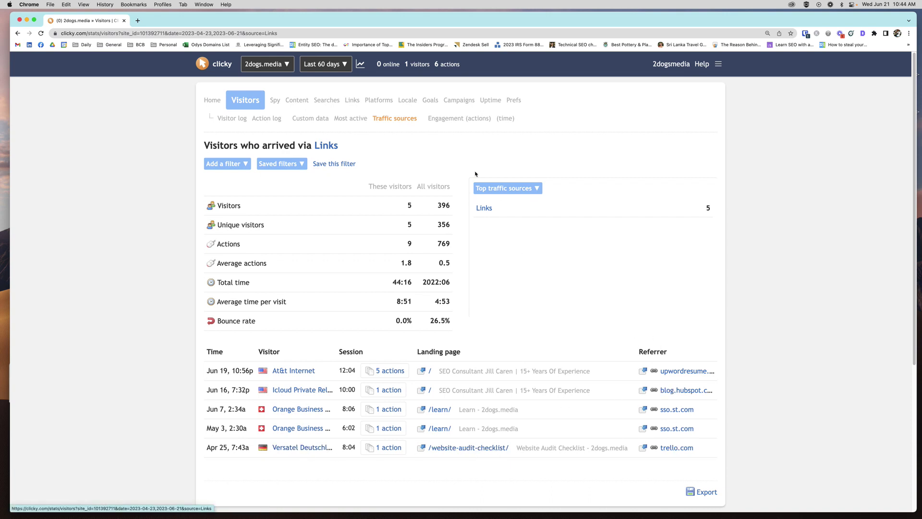
left_click(453, 120)
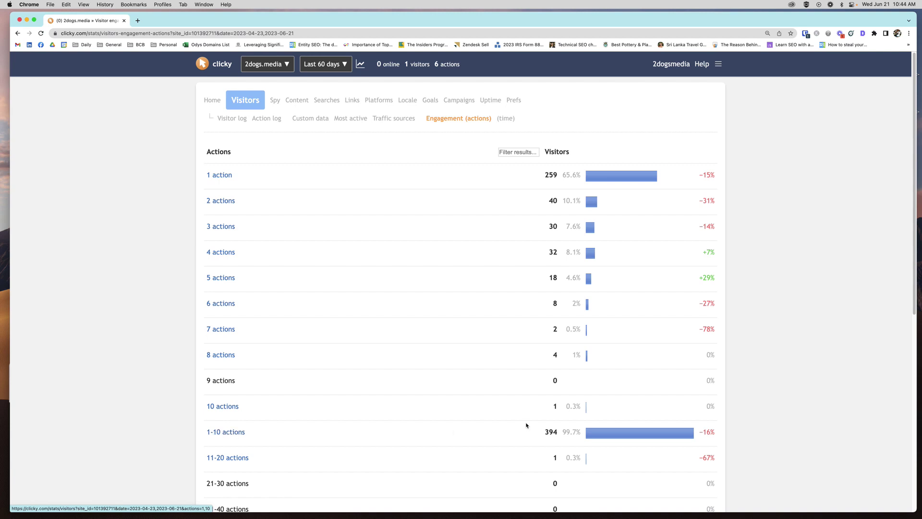
scroll(389, 371, "down", 2)
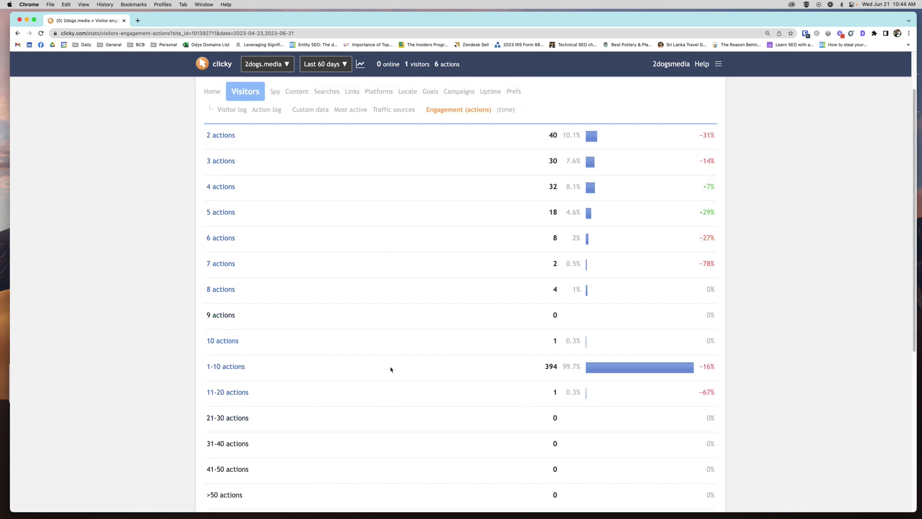
scroll(388, 370, "down", 3)
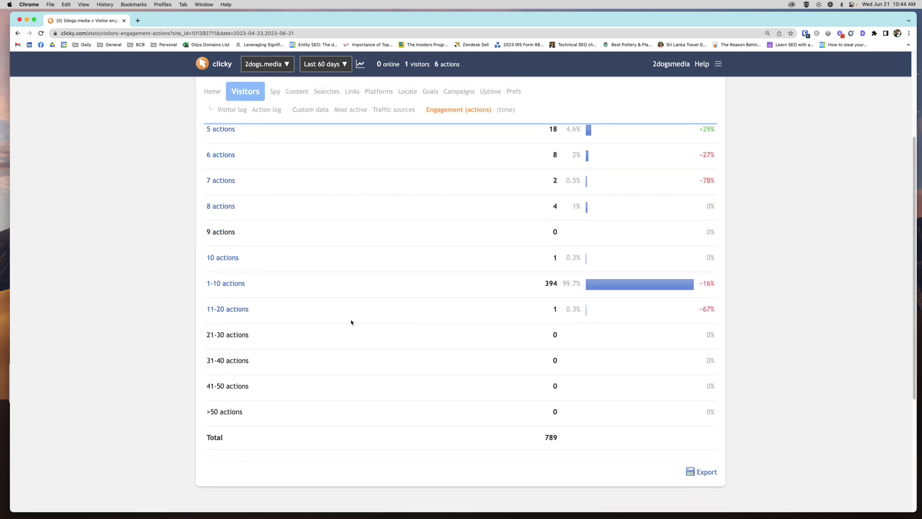
scroll(352, 322, "up", 5)
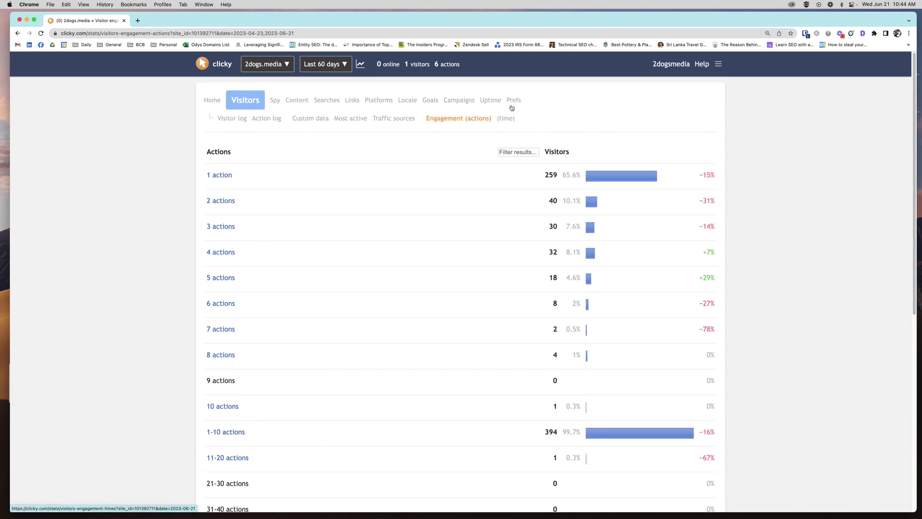
left_click(274, 100)
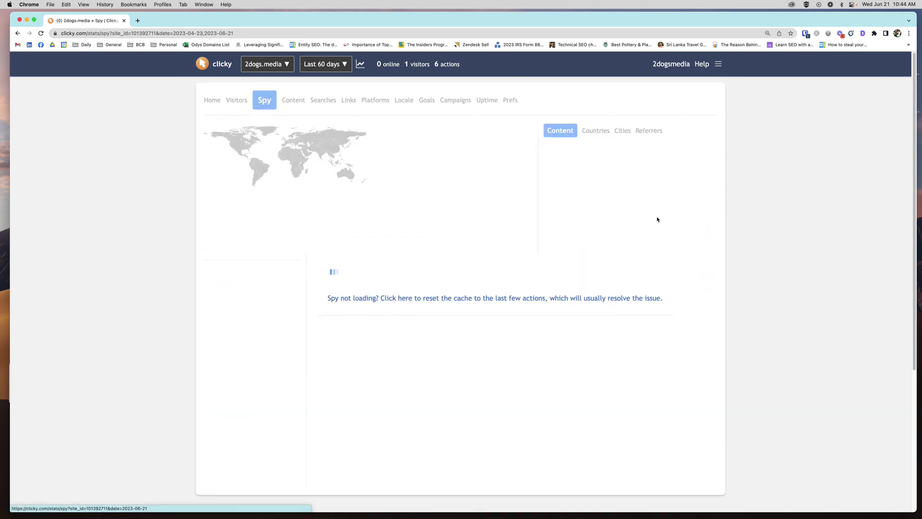
scroll(751, 285, "down", 2)
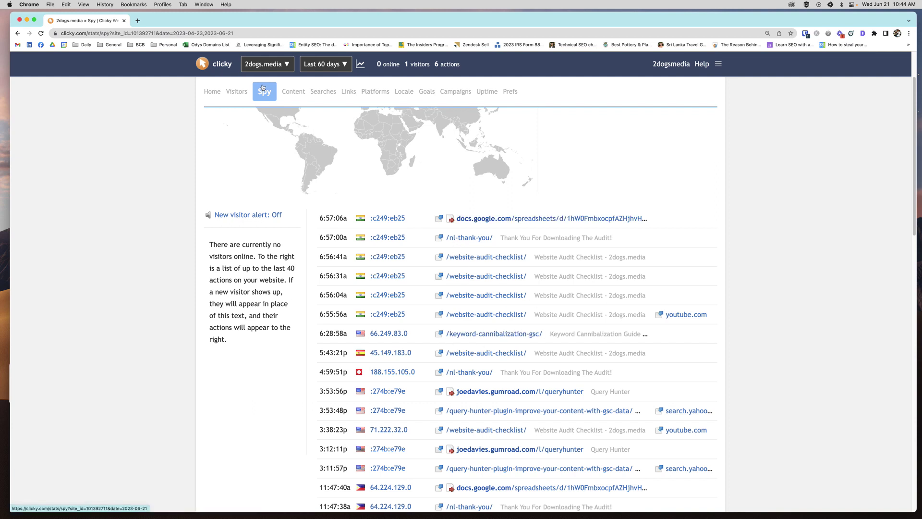
left_click(264, 68)
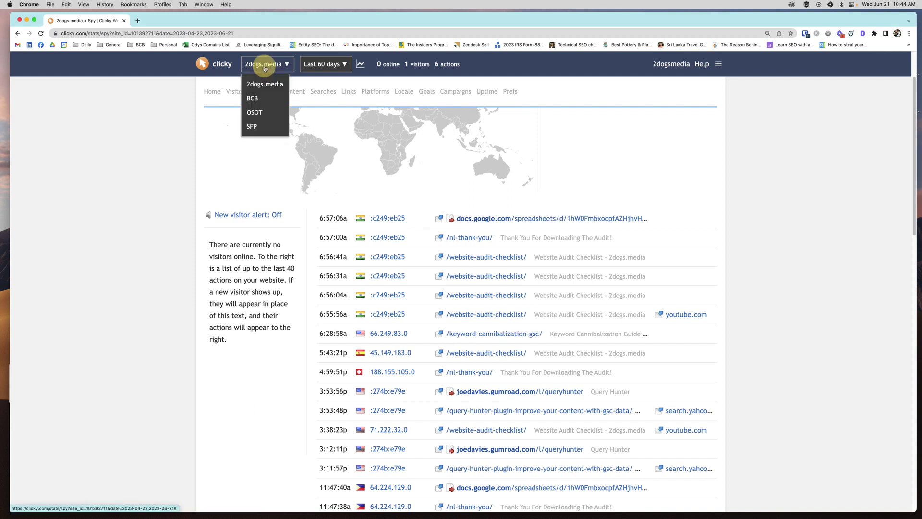
left_click(252, 126)
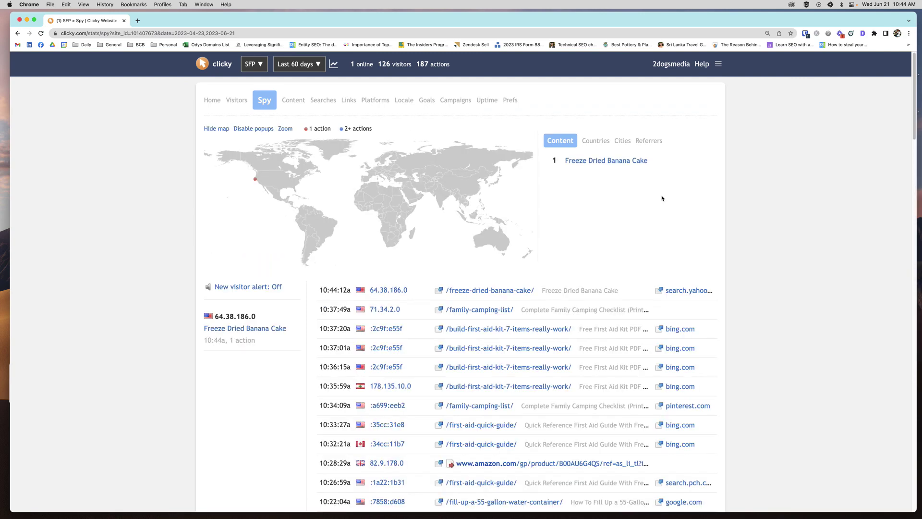
scroll(547, 174, "down", 3)
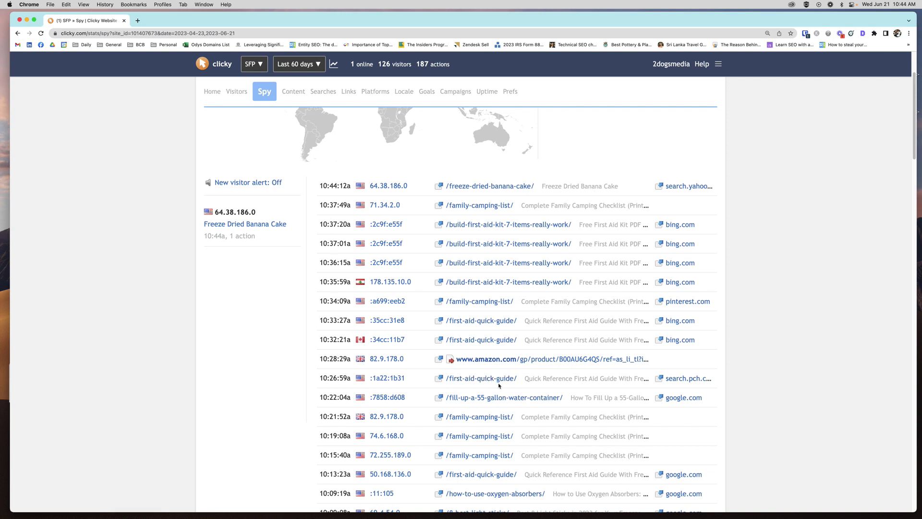
scroll(497, 380, "down", 3)
scroll(484, 376, "down", 2)
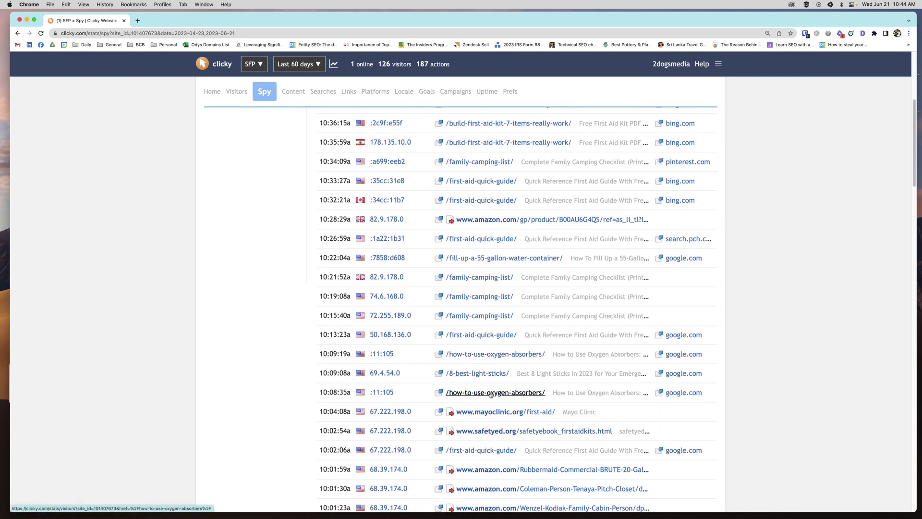
scroll(490, 394, "up", 5)
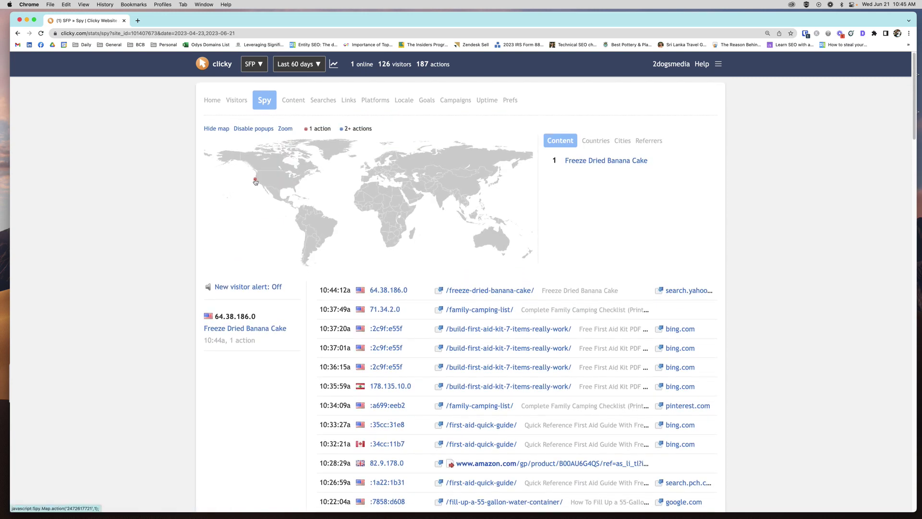
Step: Check previous/next pages for /family-camping-list/ in Content, then view the Entrance pages report
left_click(290, 100)
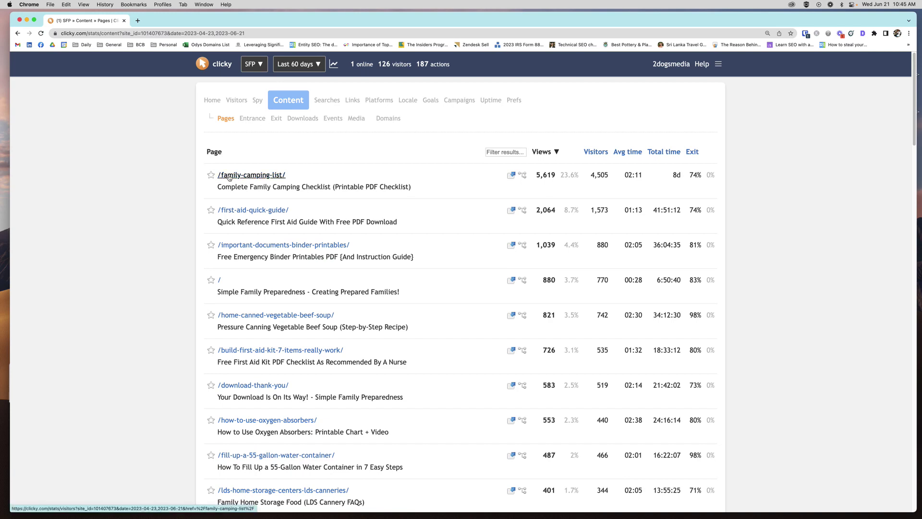
scroll(288, 353, "down", 10)
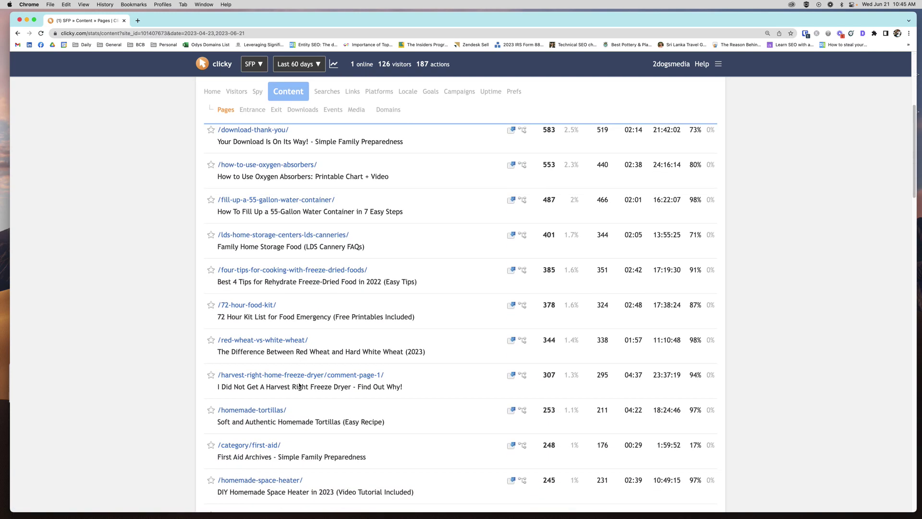
scroll(299, 385, "up", 10)
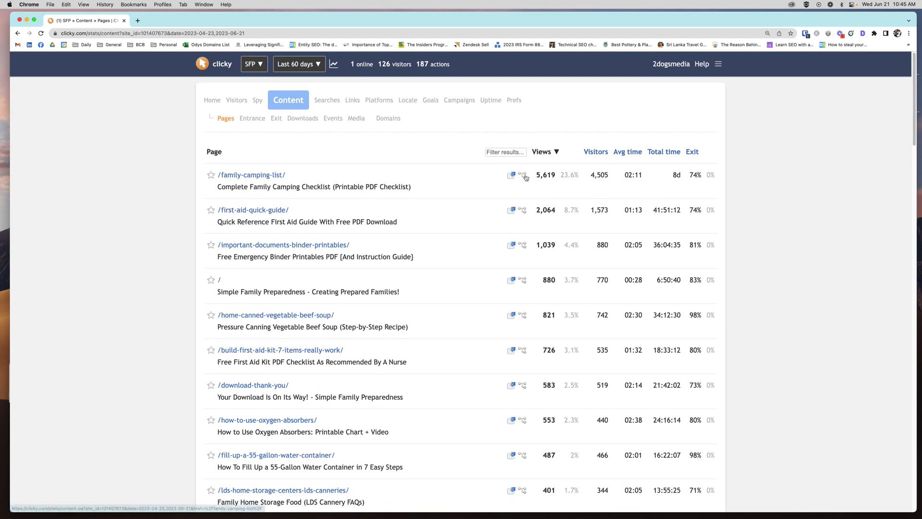
left_click(526, 176)
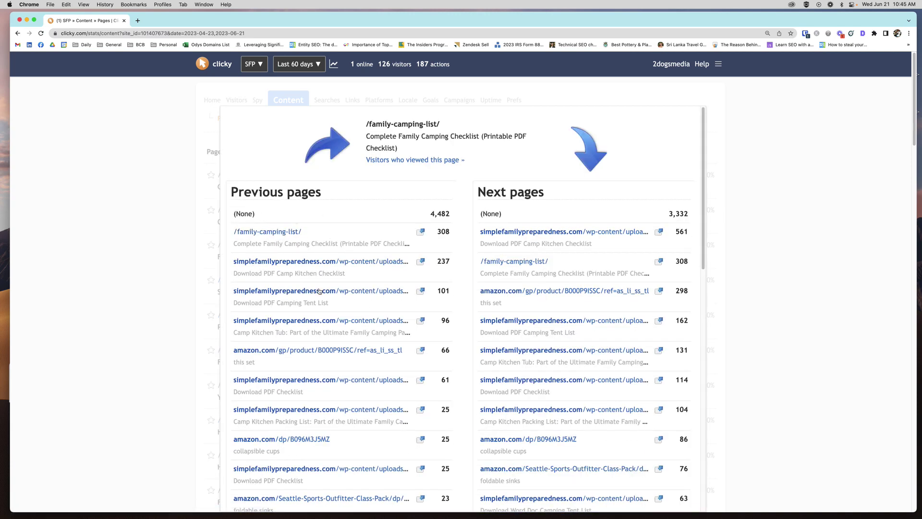
left_click(768, 144)
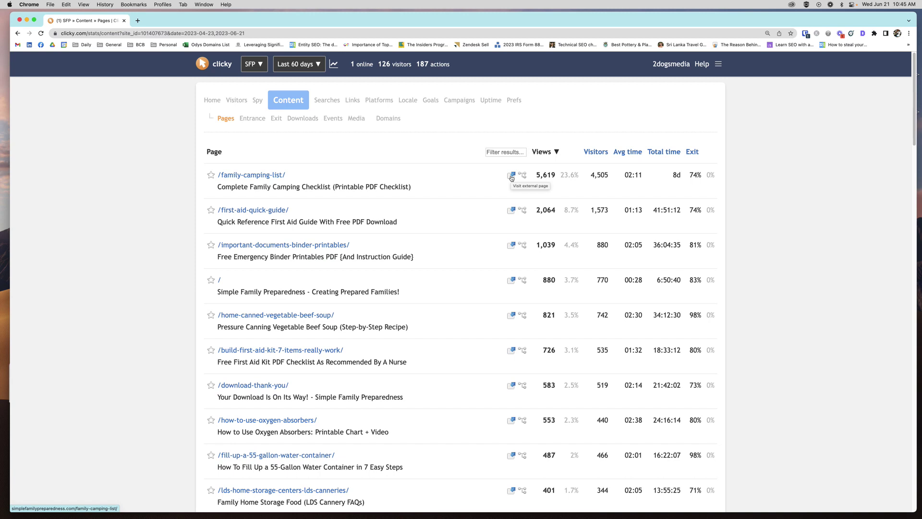
left_click(259, 121)
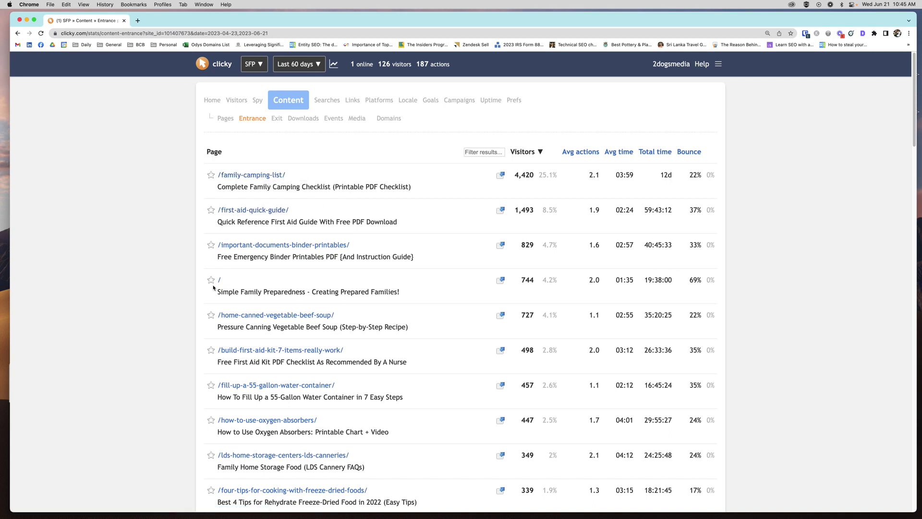
Step: Review the Exit, Downloads, Events and Media reports, highlighting the event-logging note
left_click(277, 119)
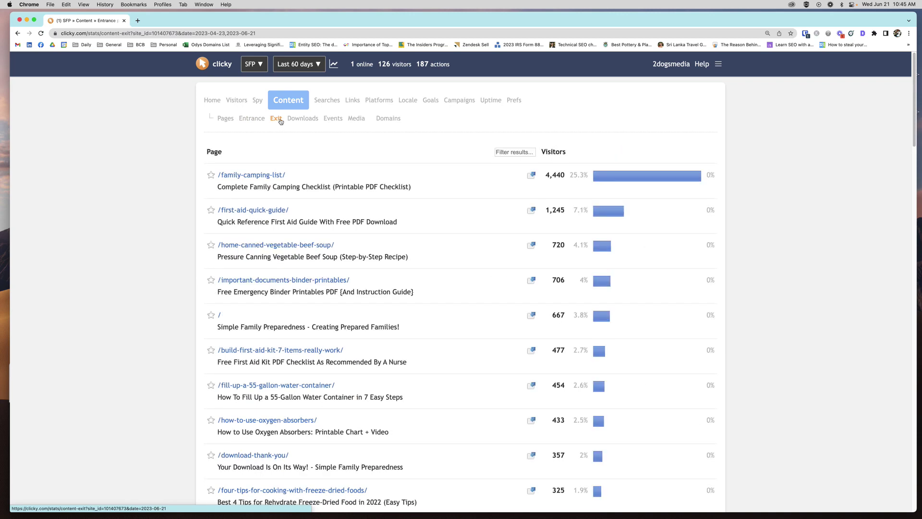
left_click(308, 120)
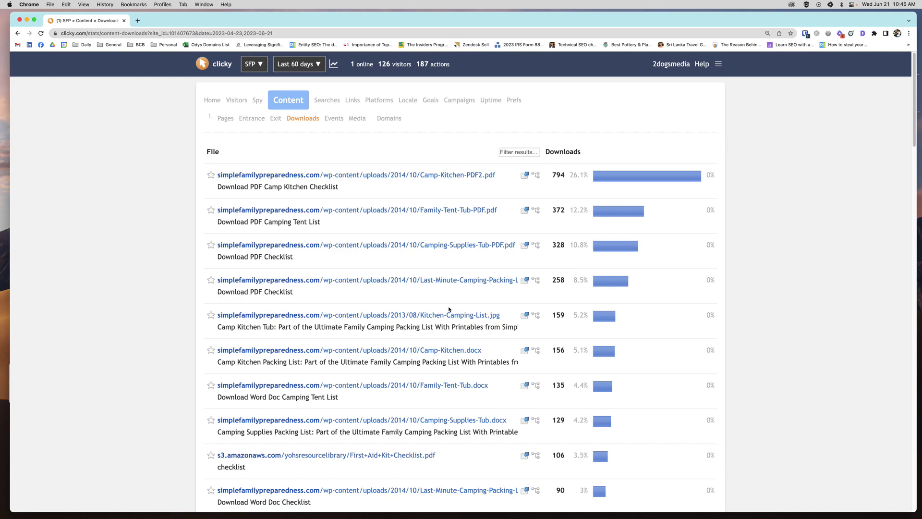
scroll(448, 309, "down", 5)
scroll(448, 308, "down", 10)
scroll(449, 310, "up", 15)
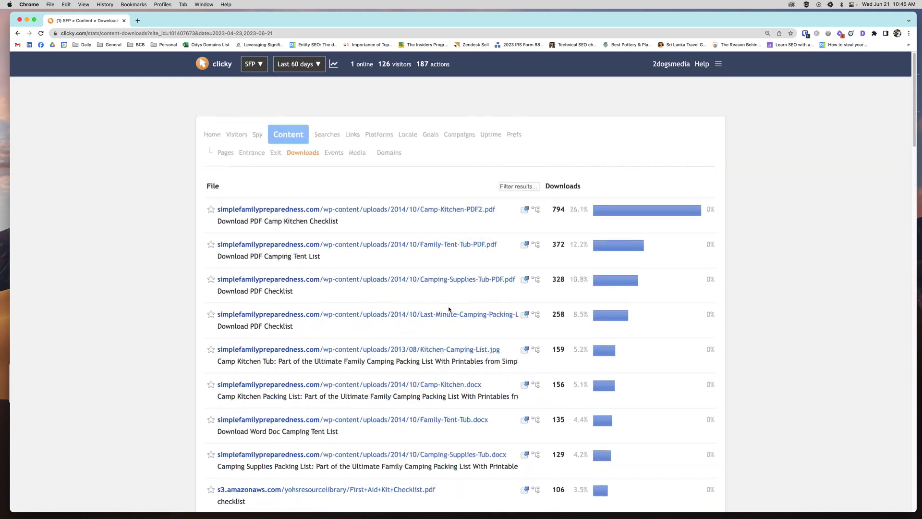
left_click(333, 120)
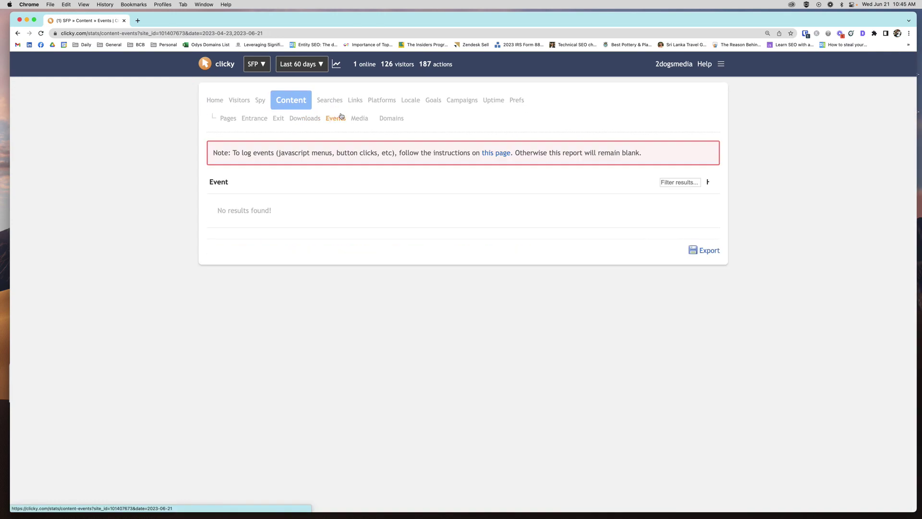
left_click(363, 120)
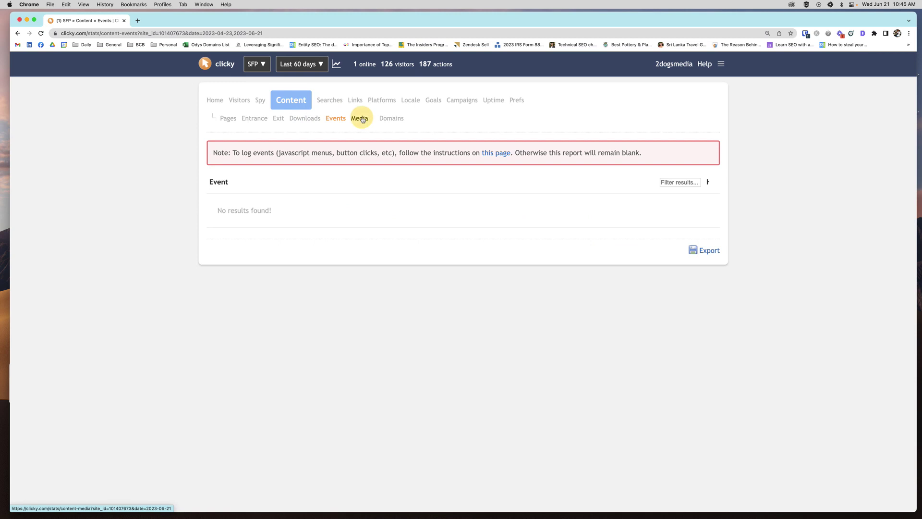
left_click(336, 120)
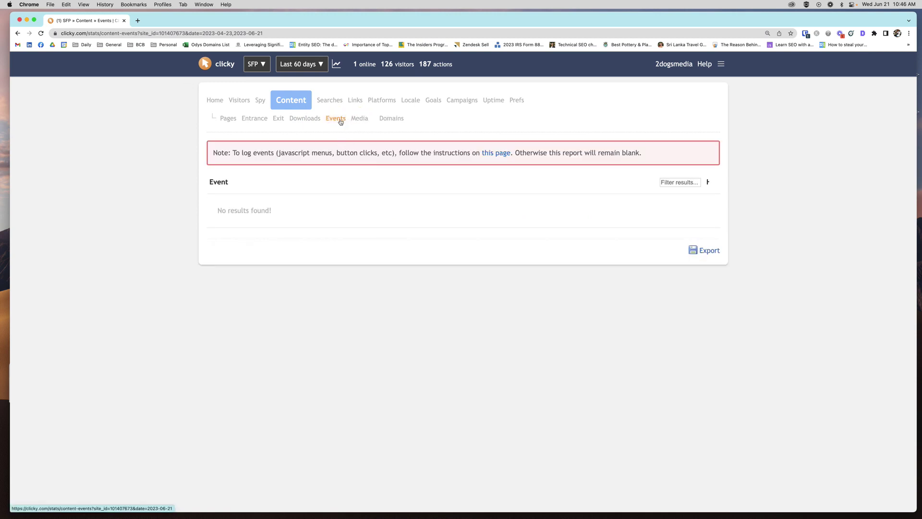
left_click_drag(292, 152, 397, 152)
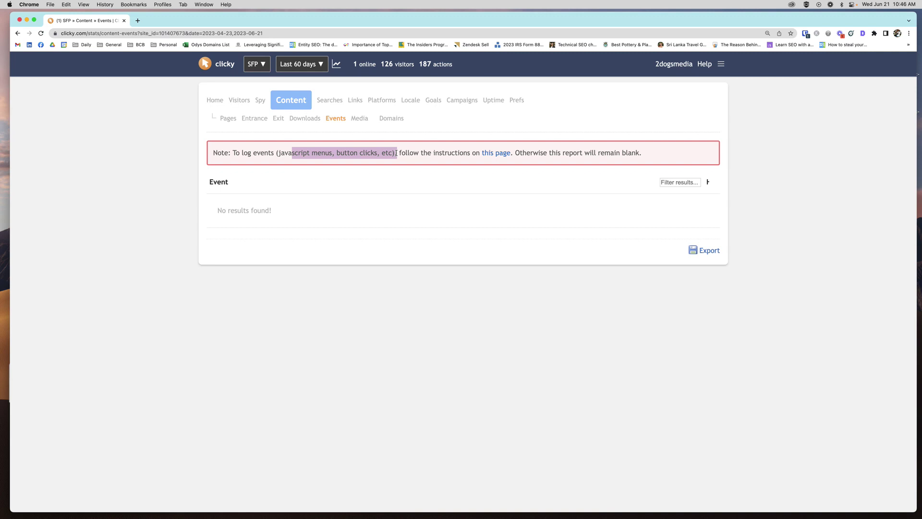
Step: Check the Media and Domains reports, then open the Searches report via the visitor log
left_click(360, 119)
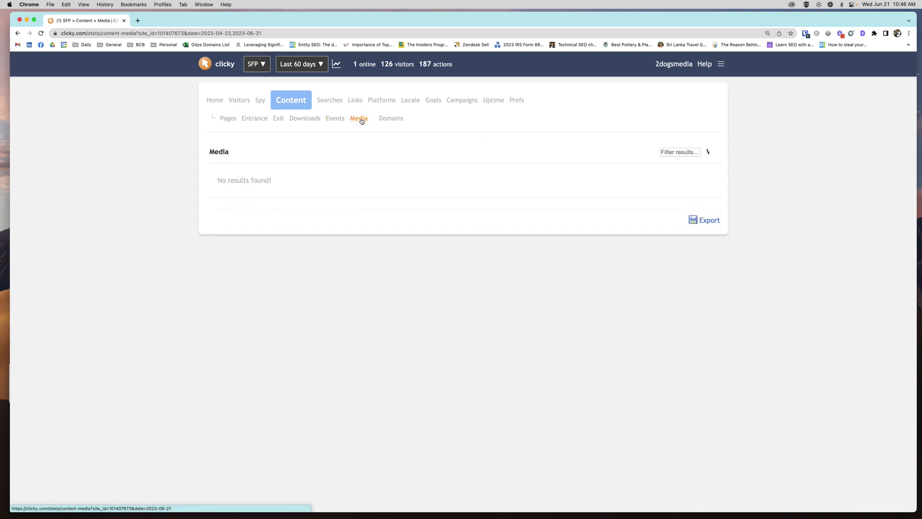
left_click(390, 118)
left_click(246, 101)
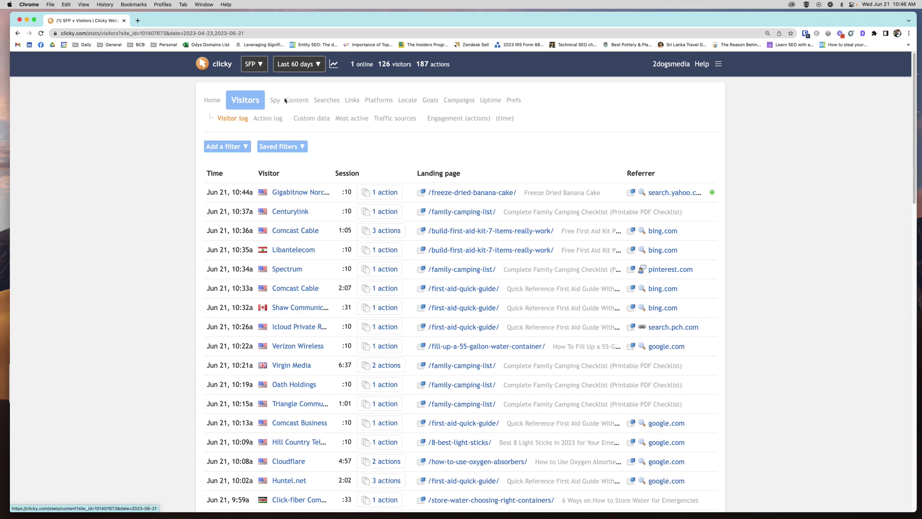
left_click(329, 101)
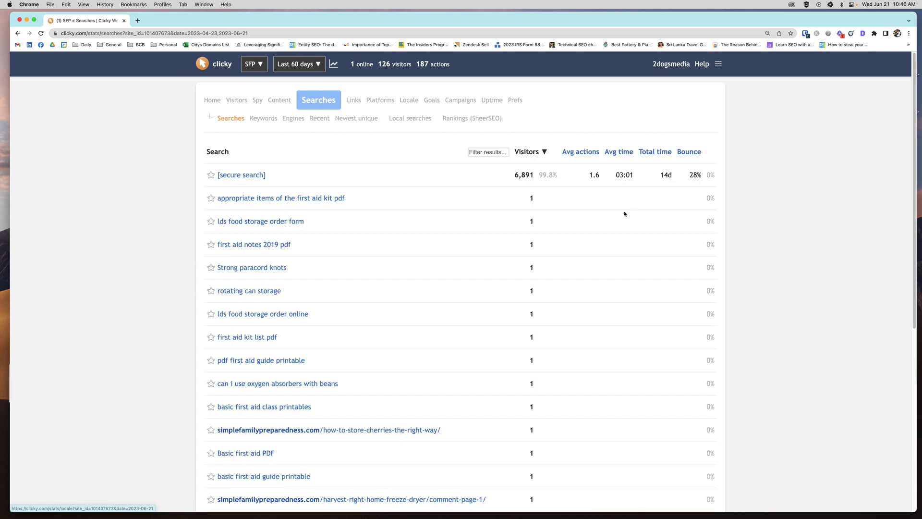
scroll(313, 228, "down", 5)
scroll(314, 228, "up", 1)
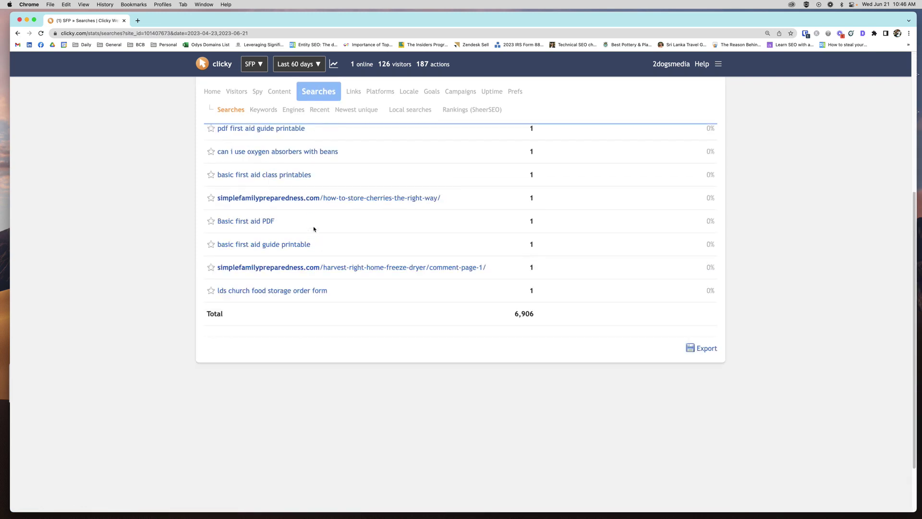
scroll(313, 229, "up", 2)
scroll(314, 229, "up", 2)
scroll(314, 228, "up", 2)
scroll(312, 227, "up", 2)
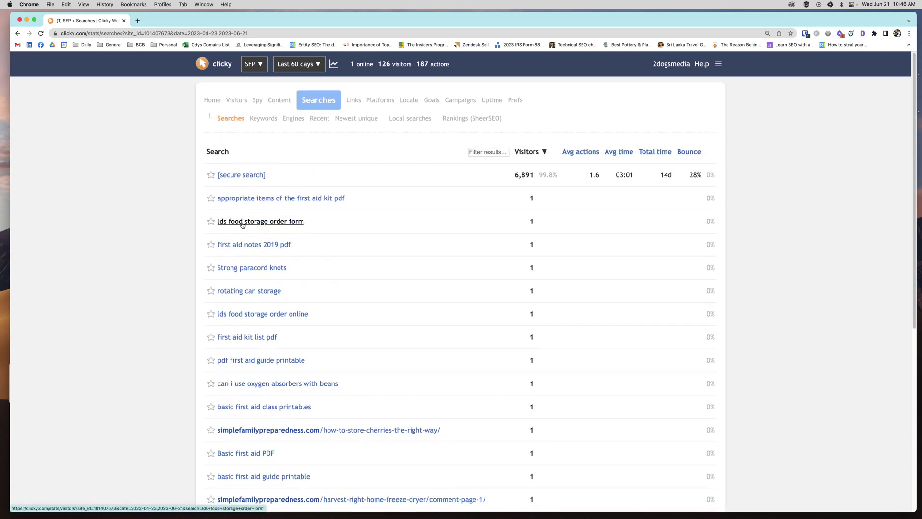
scroll(244, 220, "down", 1)
scroll(243, 225, "down", 2)
scroll(242, 226, "down", 1)
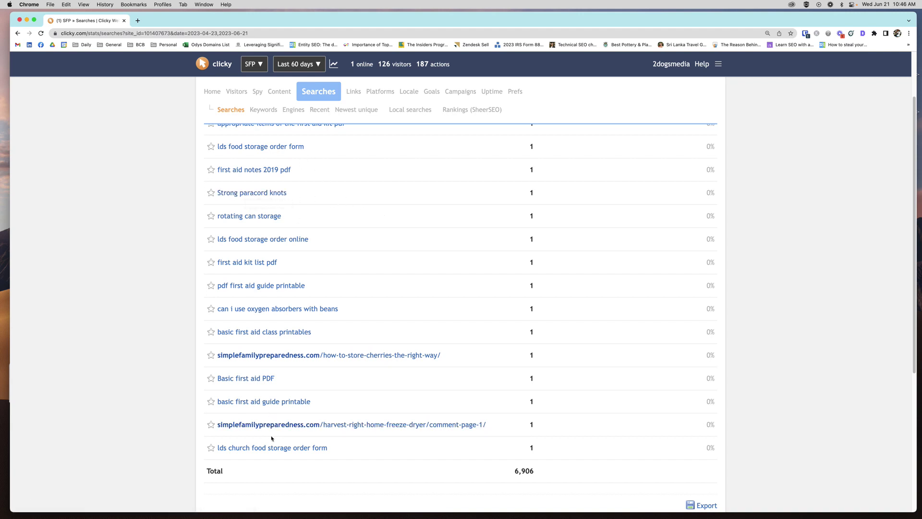
scroll(272, 437, "up", 2)
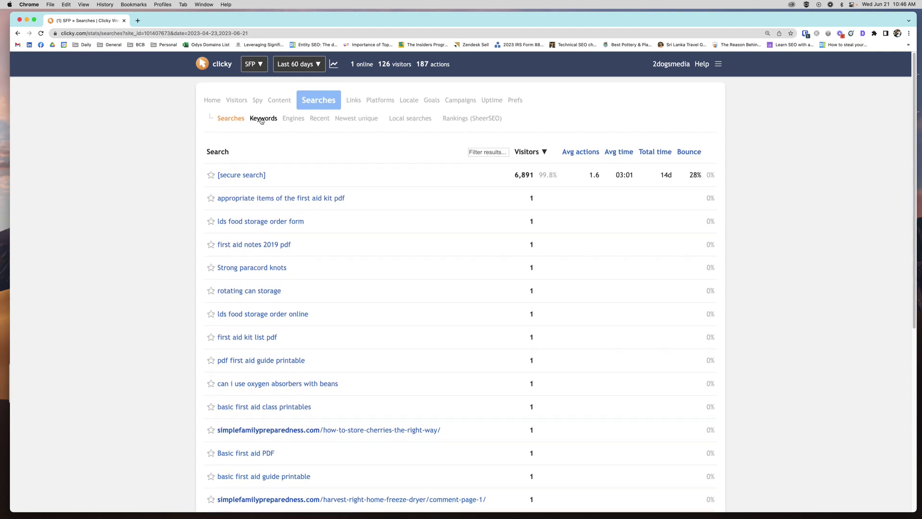
Step: Review the Keywords, Engines and Newest unique searches, then read the SheerSEO Rankings description
left_click(261, 120)
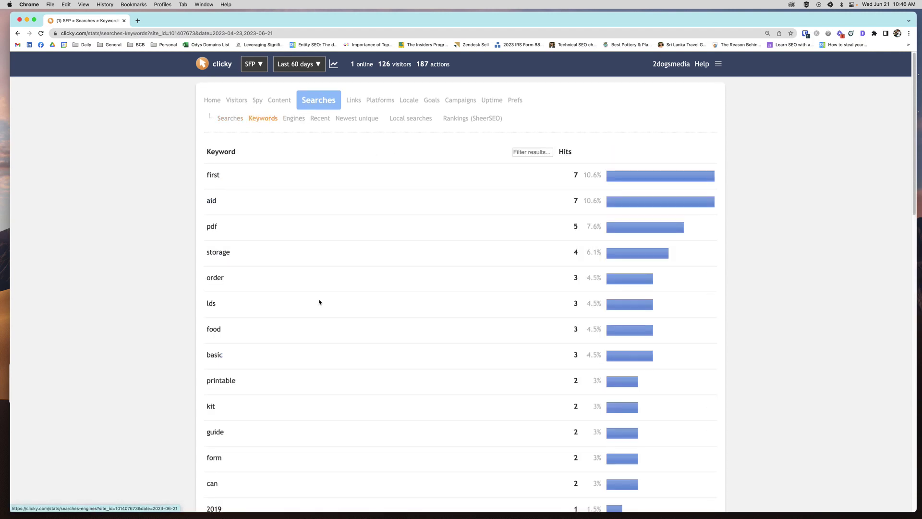
scroll(319, 302, "down", 4)
scroll(320, 303, "down", 3)
scroll(320, 303, "up", 5)
scroll(319, 302, "up", 2)
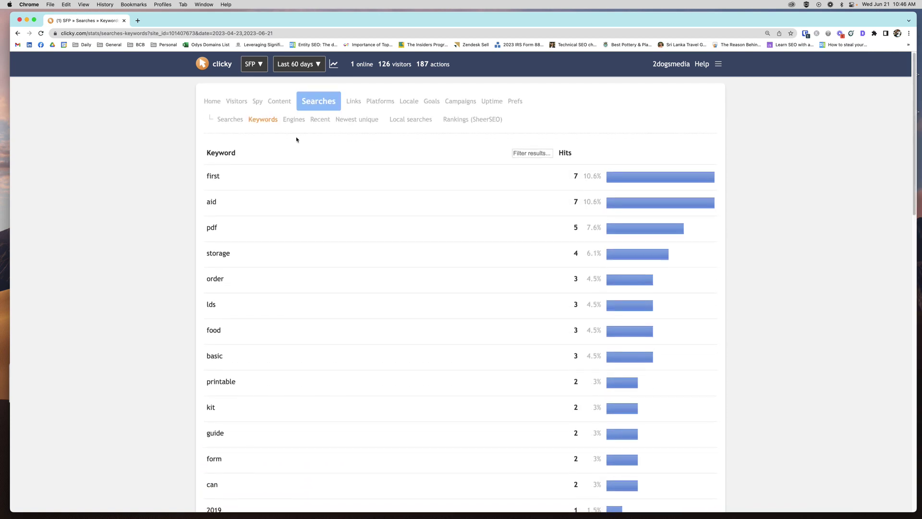
left_click(298, 118)
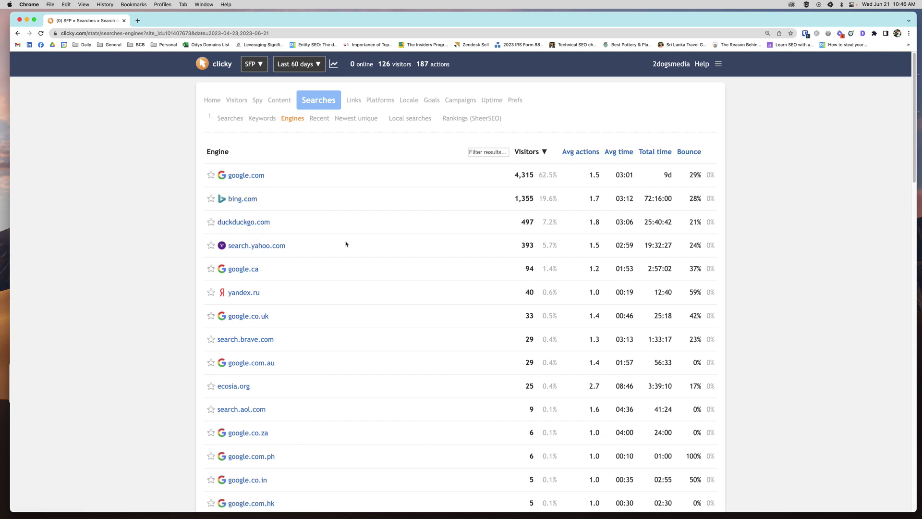
left_click(356, 119)
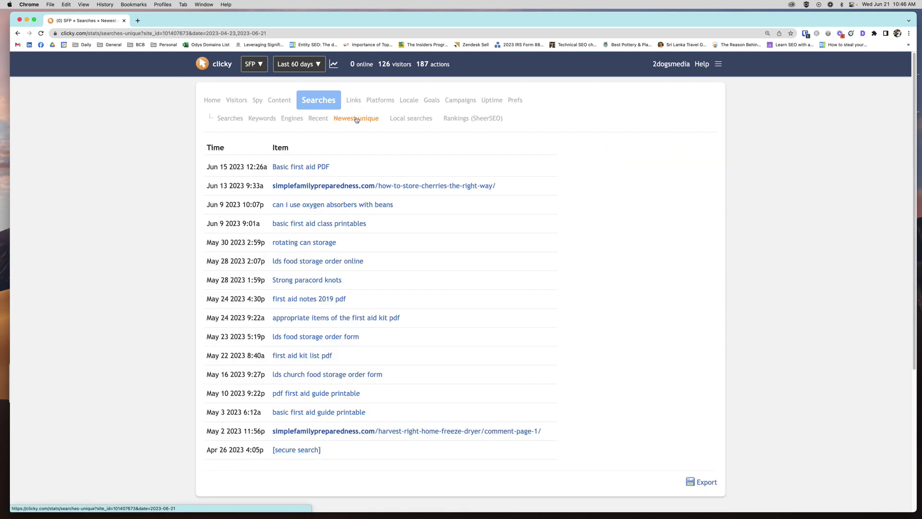
left_click(448, 118)
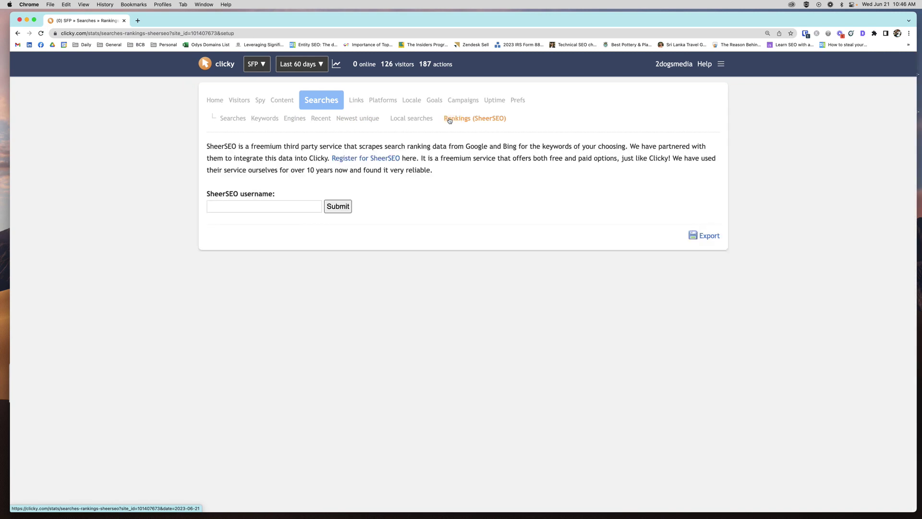
left_click_drag(271, 146, 538, 171)
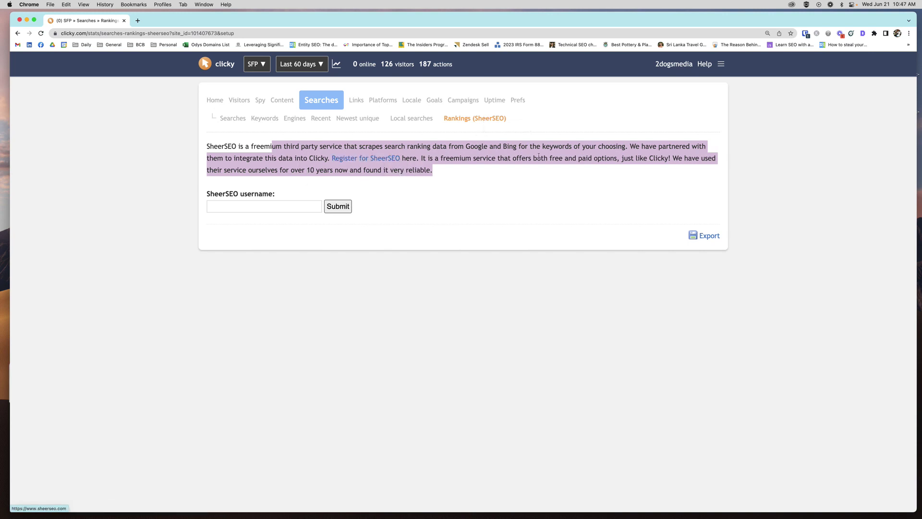
left_click_drag(537, 158, 535, 175)
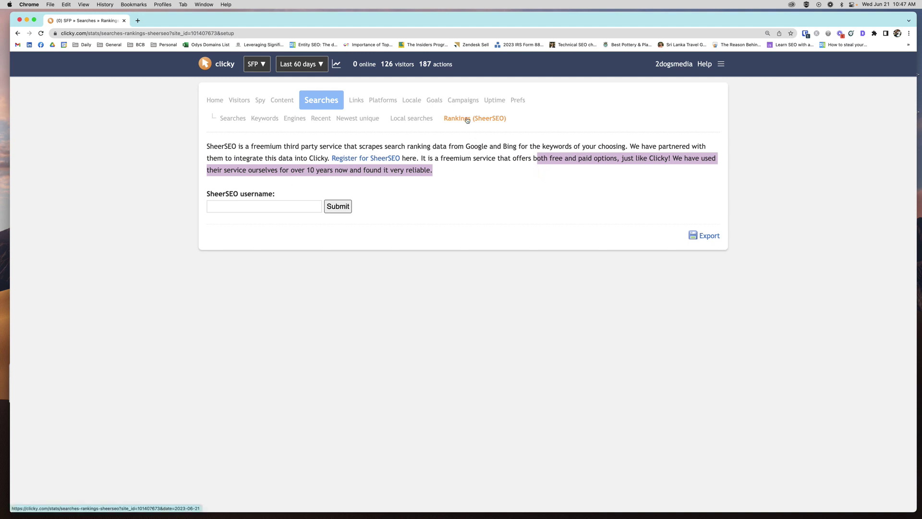
Step: Review links by domain, recent, newest unique and outgoing, then show SFP's browser breakdown
left_click(355, 99)
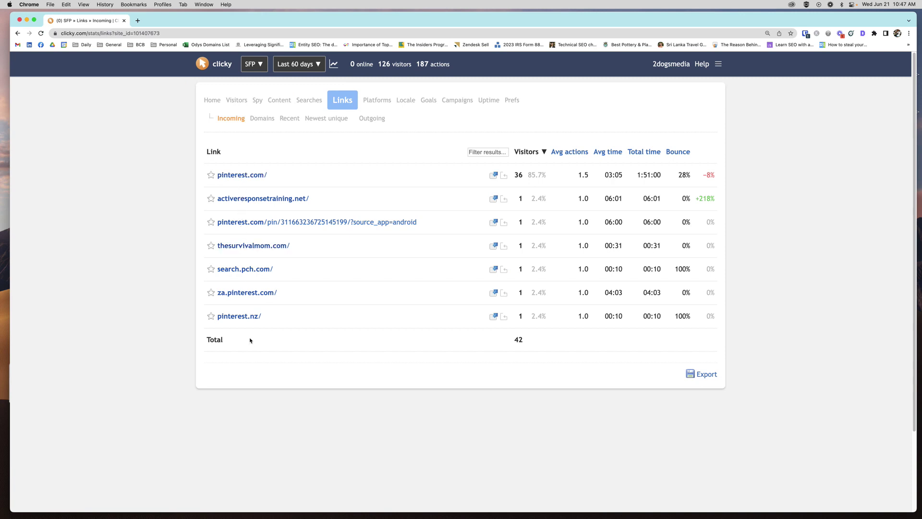
left_click(262, 118)
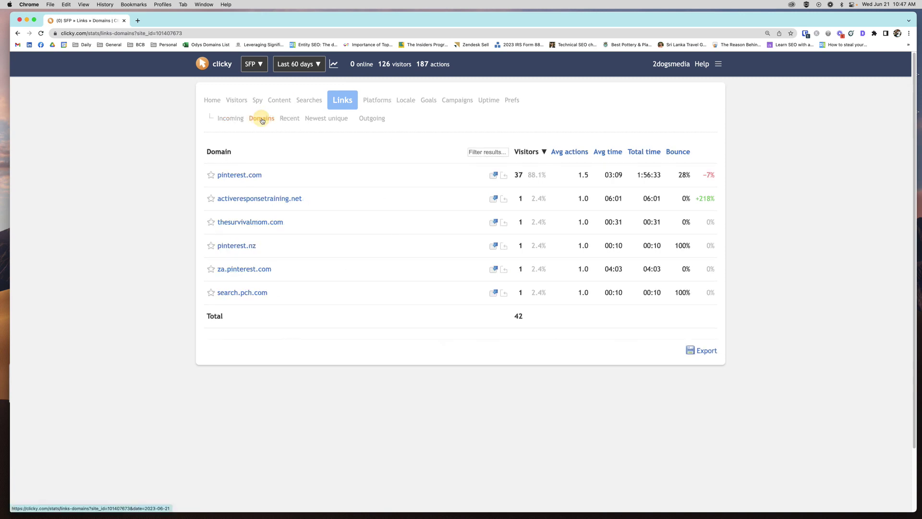
left_click(289, 119)
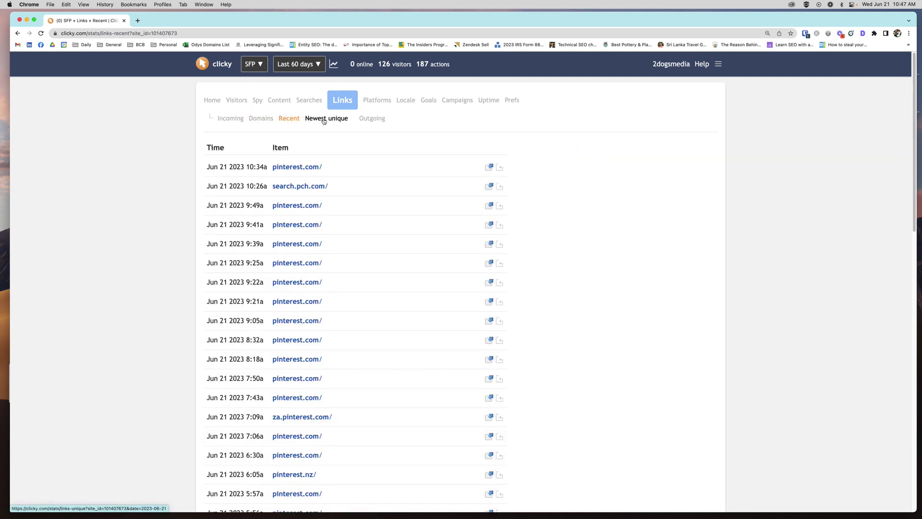
left_click(326, 118)
left_click(383, 120)
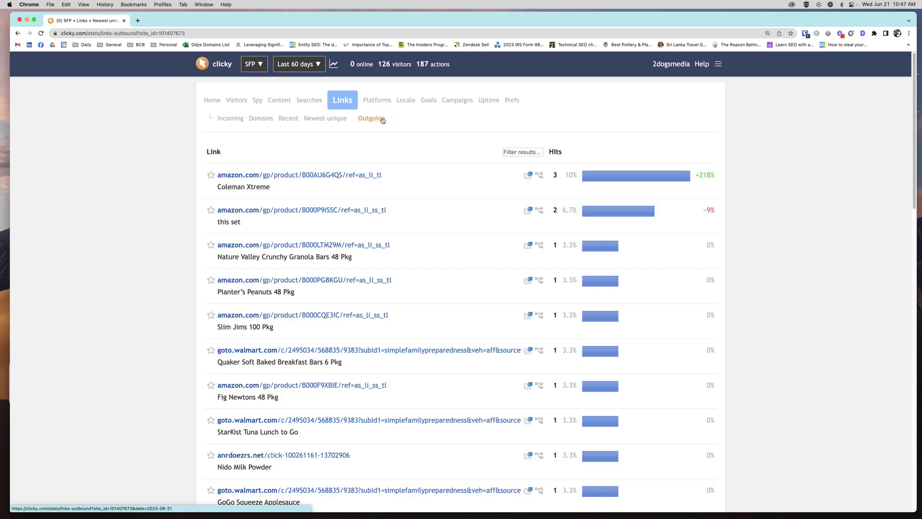
left_click(377, 100)
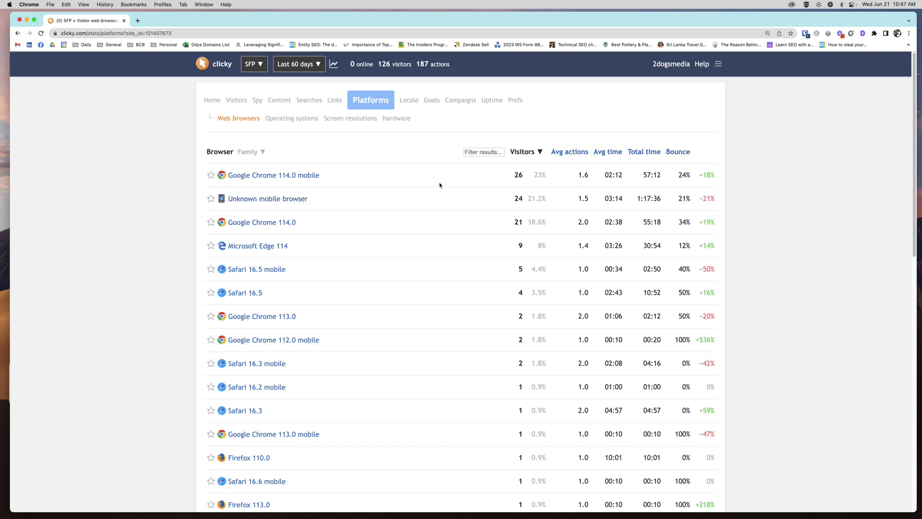
Step: Review SFP's operating systems, screen resolutions and hardware, then the countries list led by the United States
left_click(309, 120)
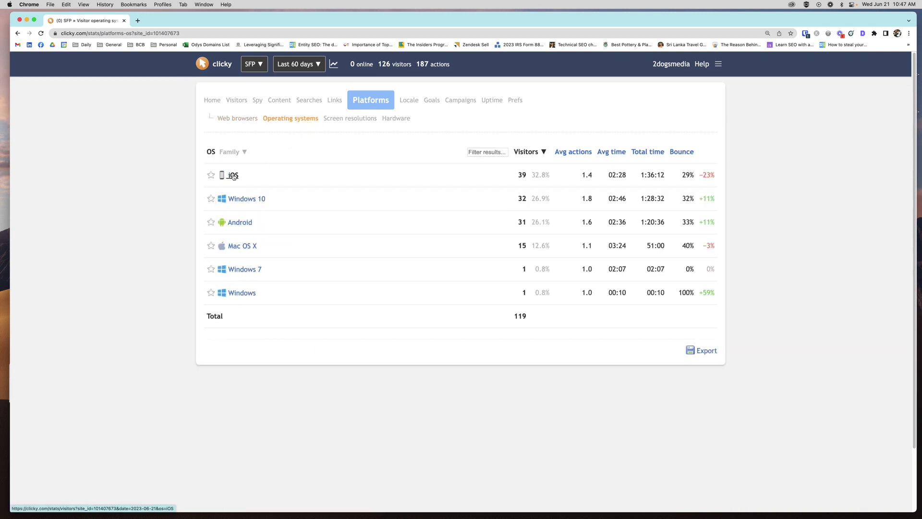
left_click(336, 120)
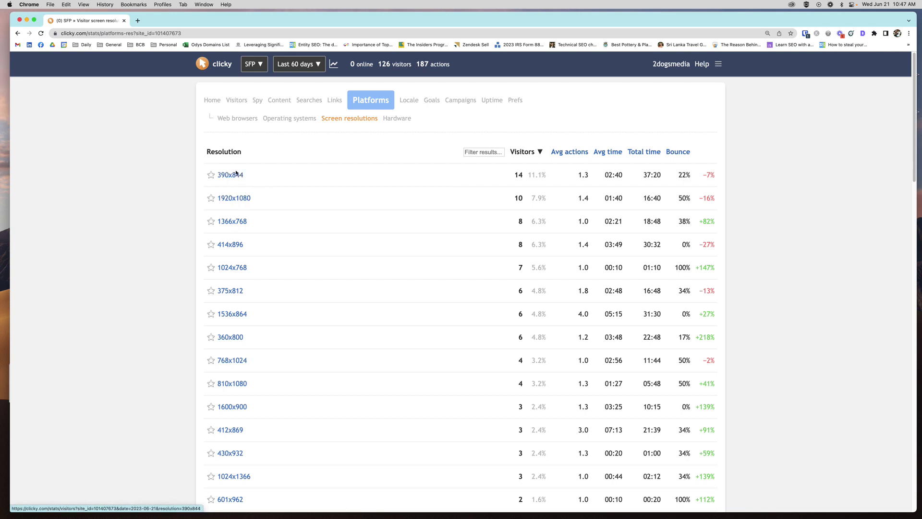
left_click(409, 119)
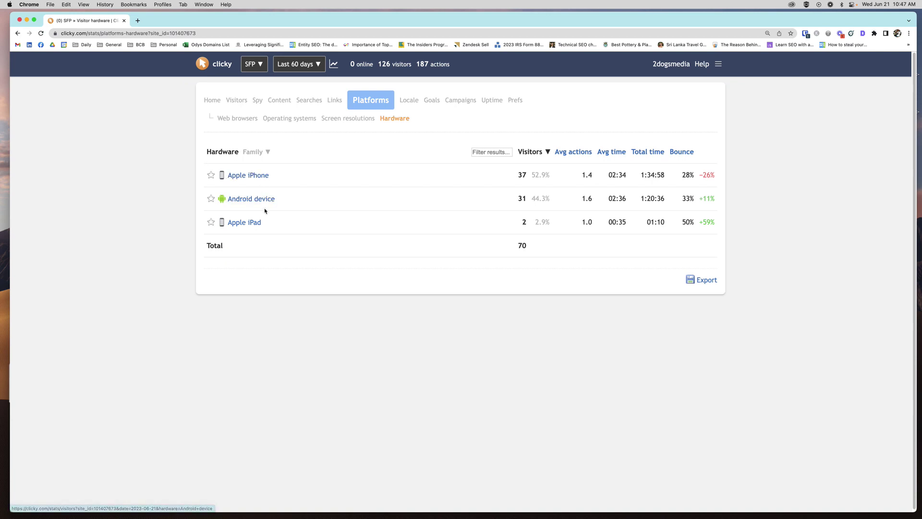
left_click(414, 101)
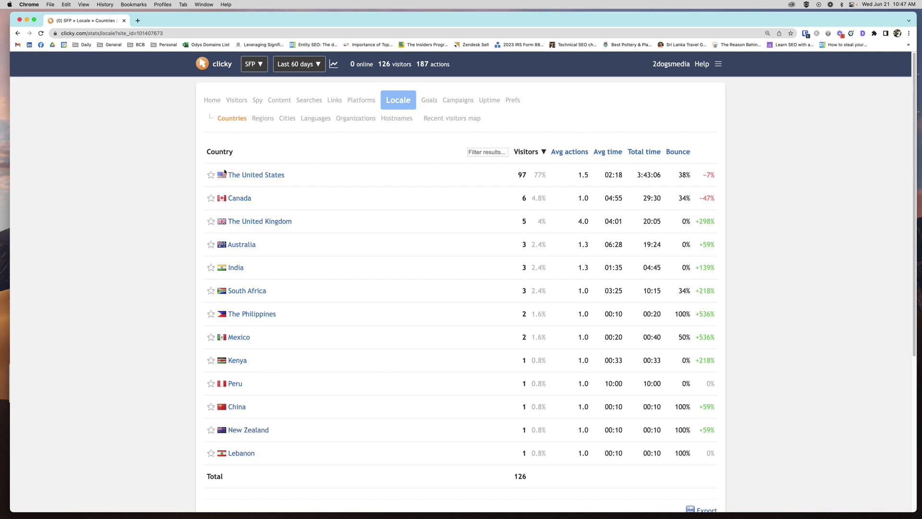
Step: Browse SFP visitors by region, city, language, organization and recent visitors map, then the Goals page
double_click(540, 174)
left_click(257, 119)
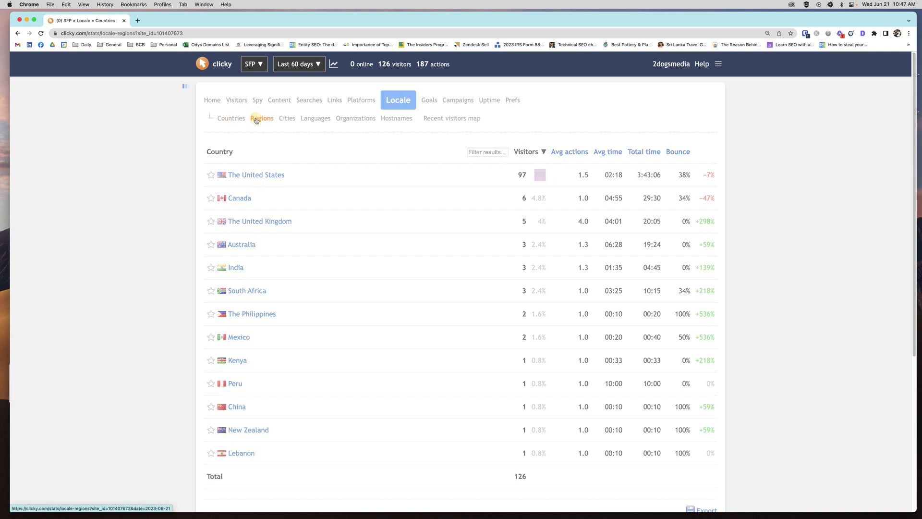
left_click(282, 120)
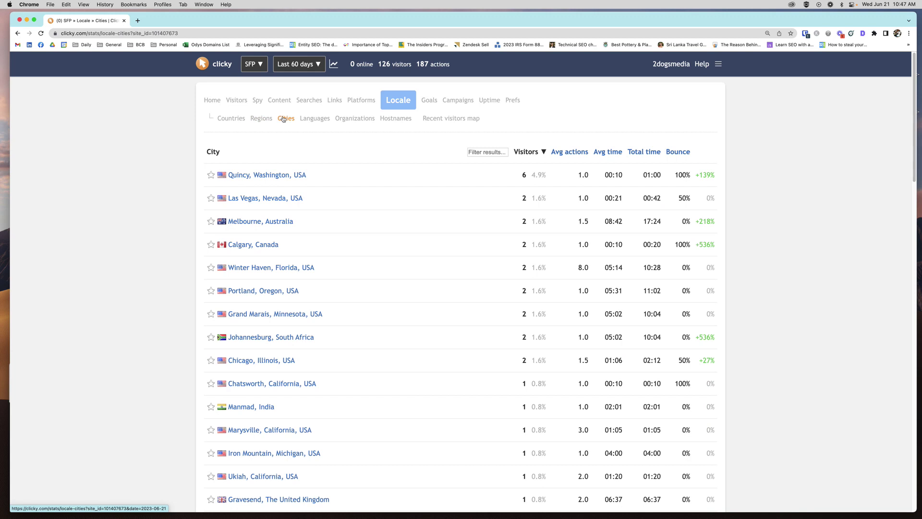
left_click(320, 119)
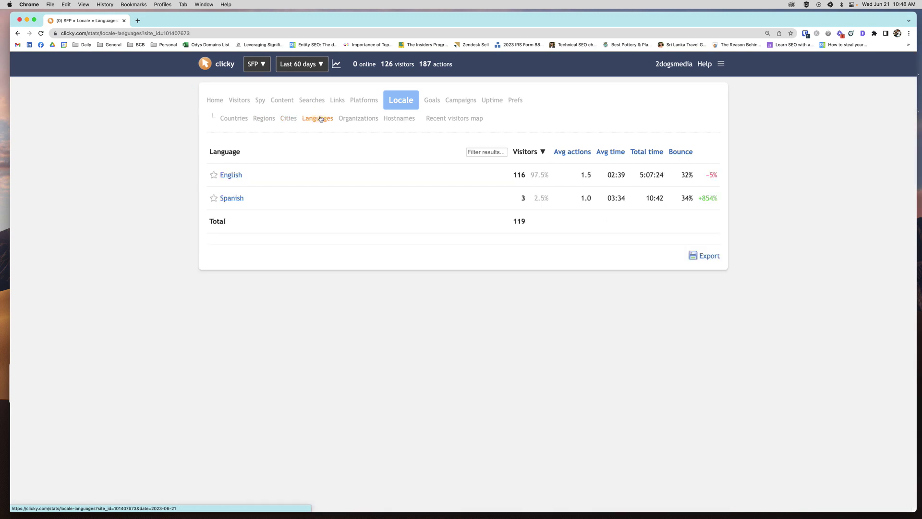
left_click(357, 119)
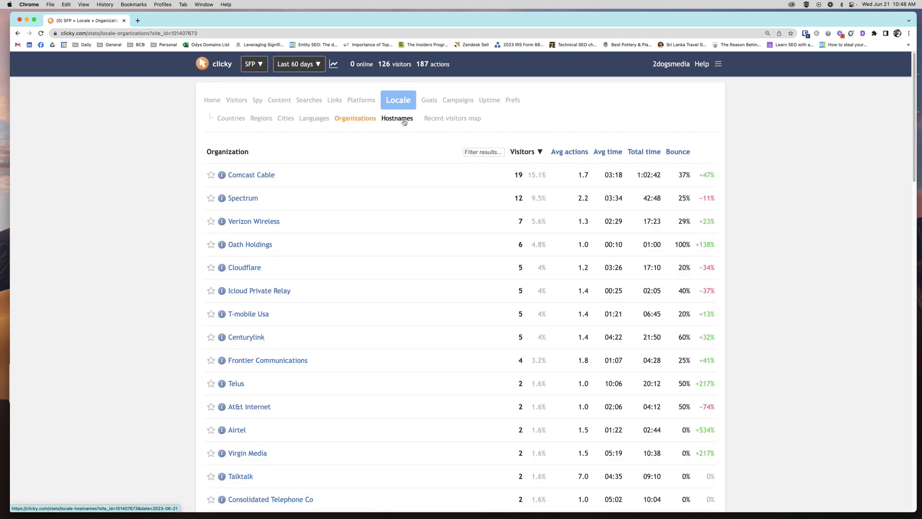
left_click(452, 119)
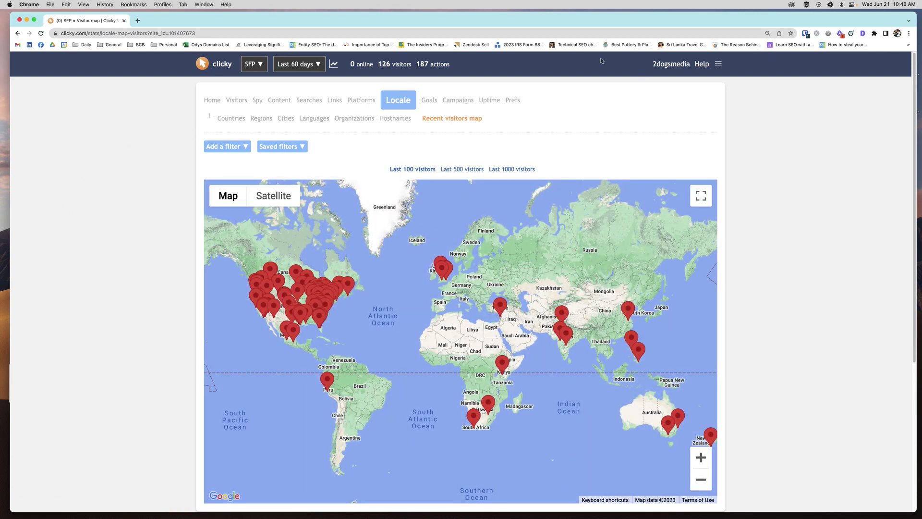
left_click(430, 103)
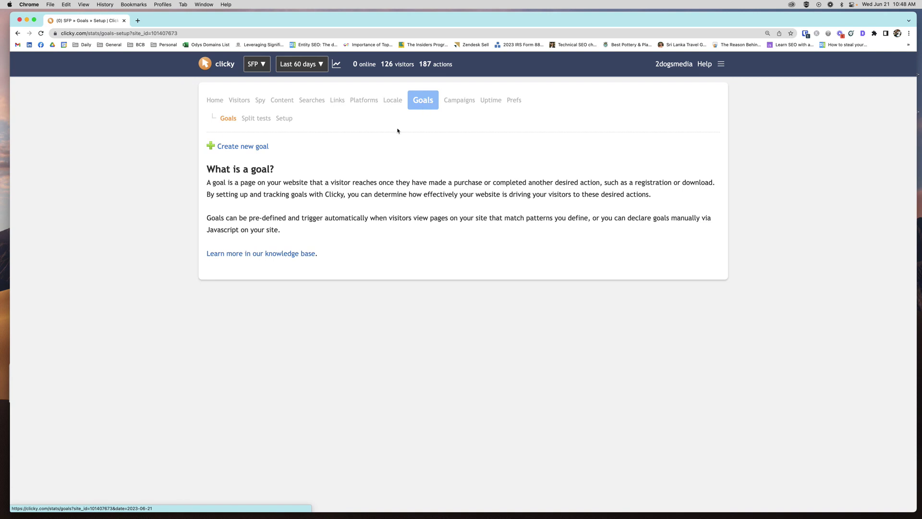
Step: Review split test results, the goals list and the campaigns report
left_click(264, 119)
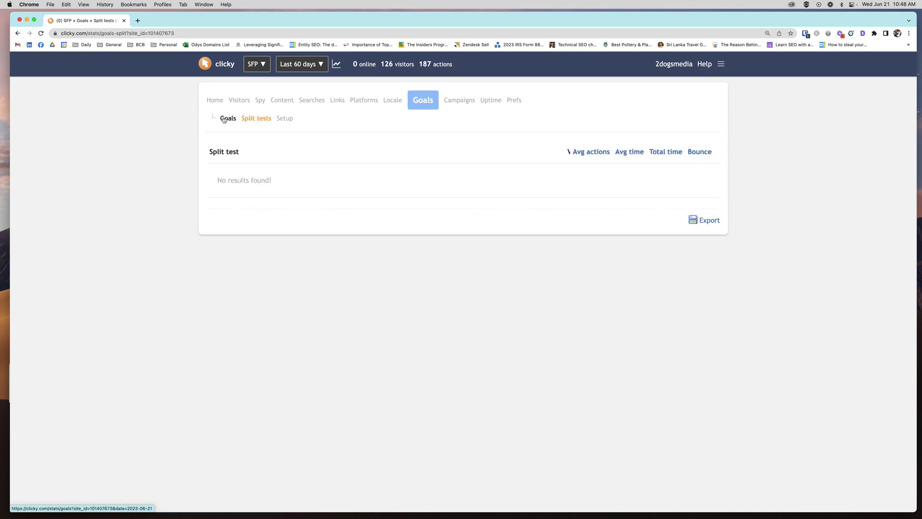
left_click(224, 120)
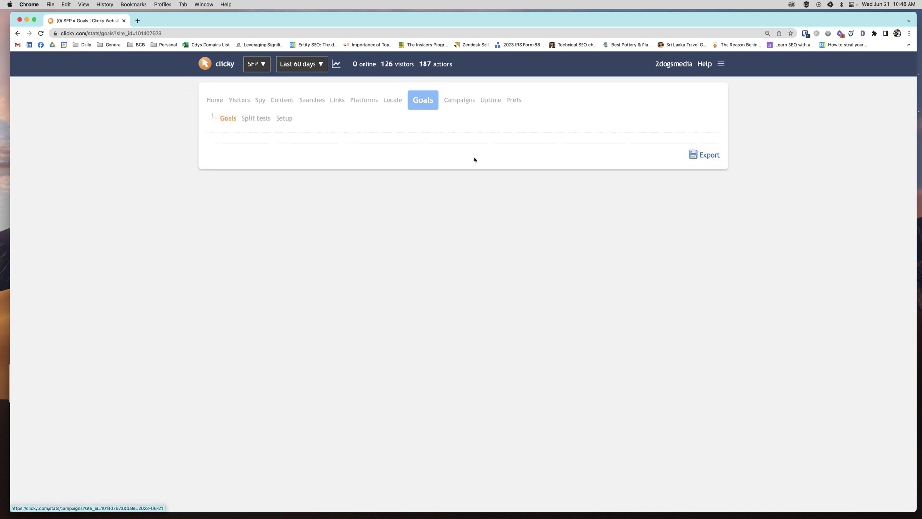
left_click(466, 103)
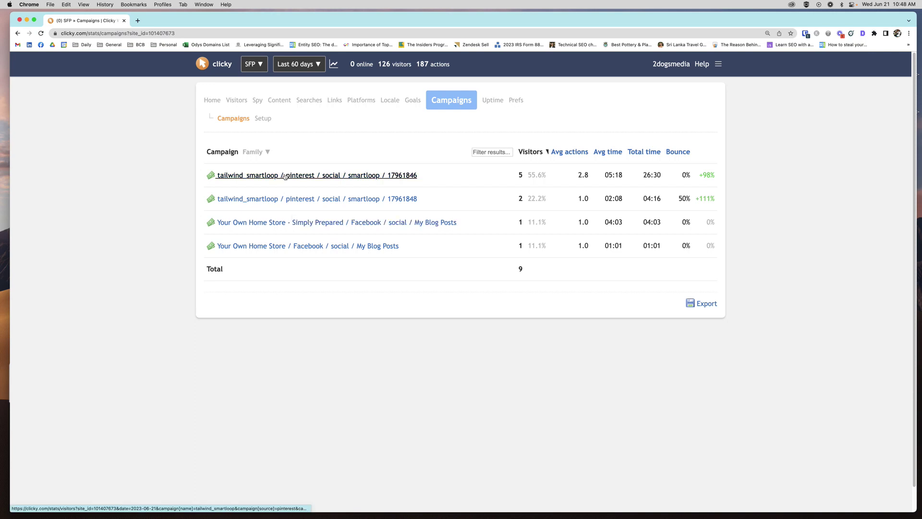
Step: Check uptime monitoring and SFP's site info preferences, then return to the dashboard
left_click(497, 102)
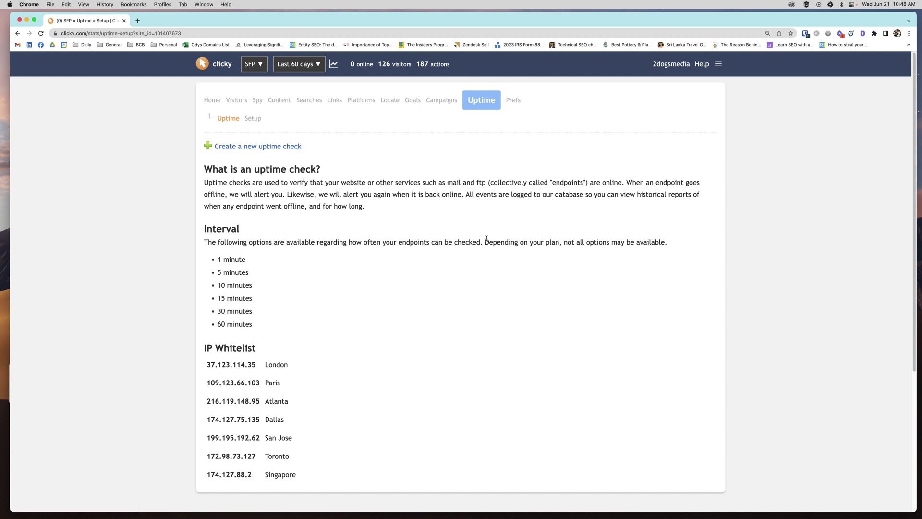
left_click(514, 103)
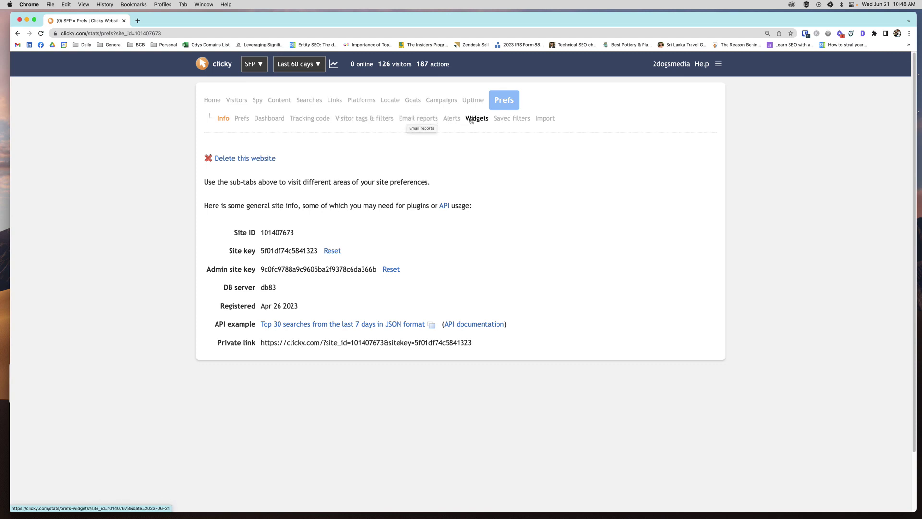
left_click(215, 101)
Step: Show the dashboard stats for June 2023 and switch to the visitor log
left_click(311, 65)
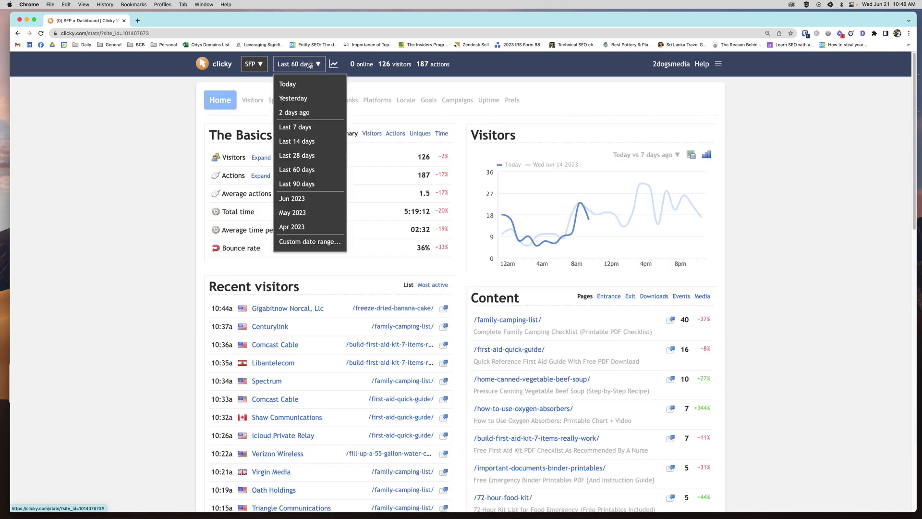
left_click(300, 199)
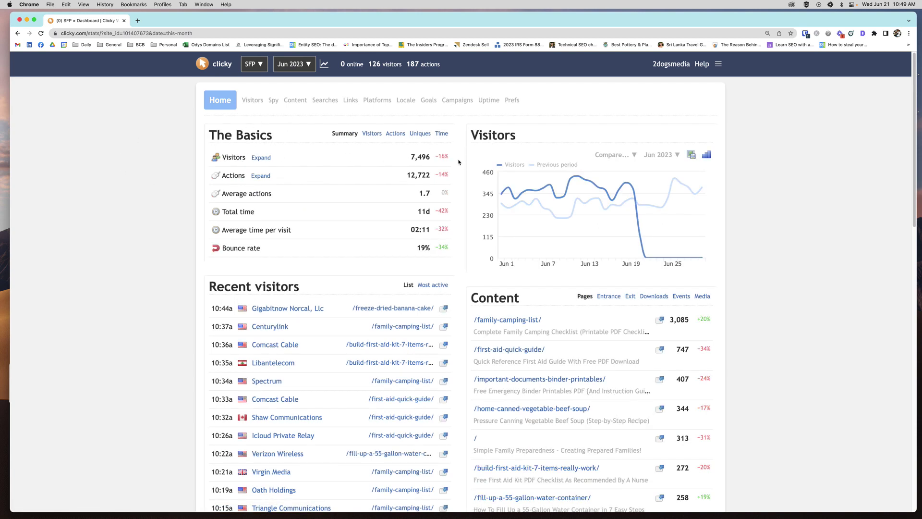
left_click(252, 100)
Step: Show visitor log sessions from 2 days ago and bring up the trend options
left_click(282, 64)
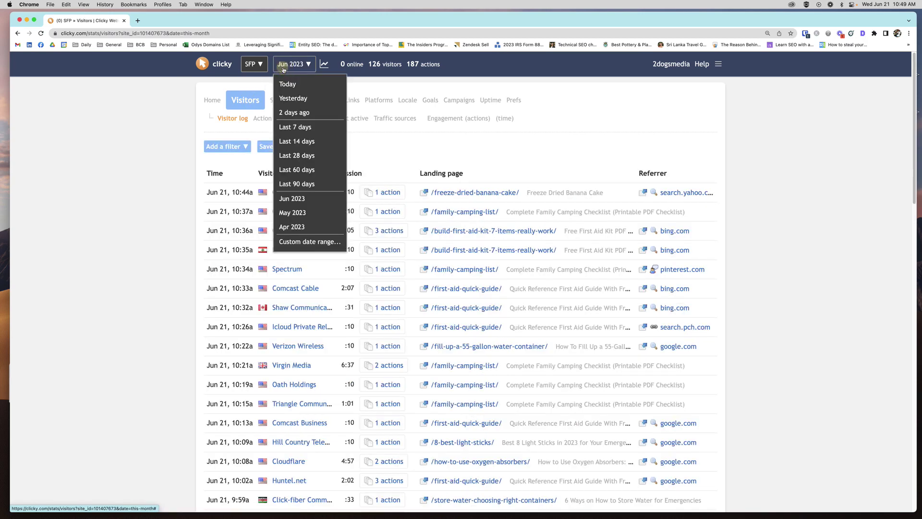
left_click(292, 112)
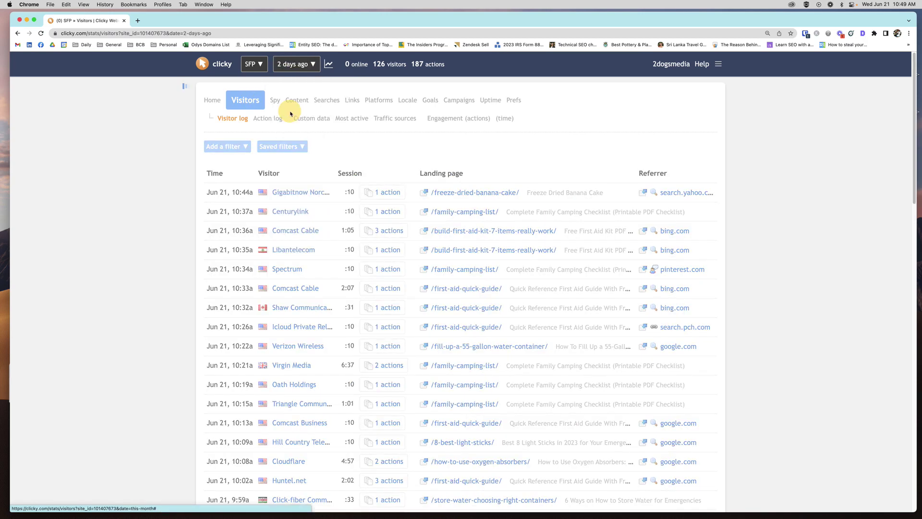
left_click(329, 65)
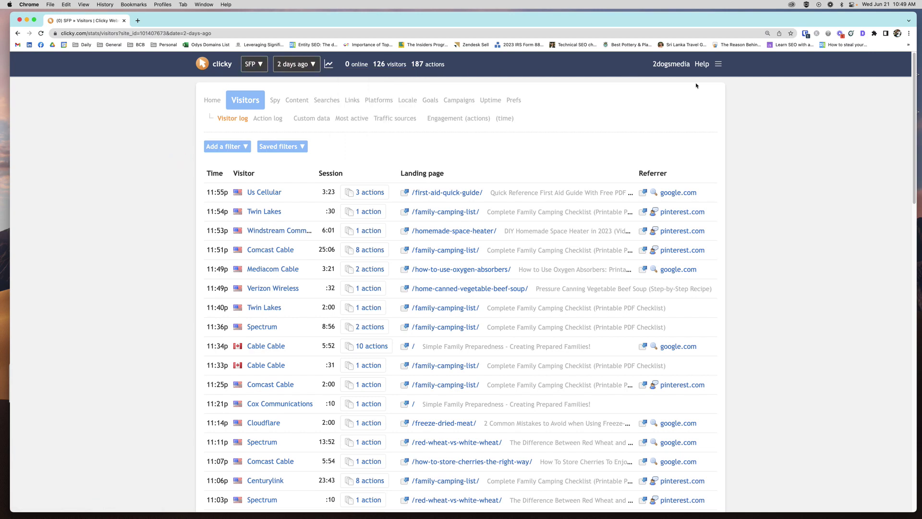
Step: Return to the account home listing every tracked website with 28-day visitor graphs
left_click(204, 63)
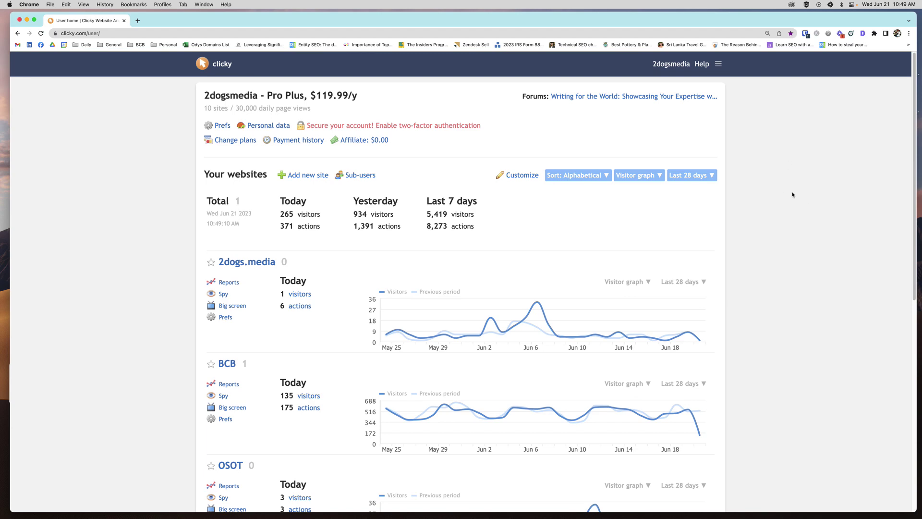
scroll(793, 194, "down", 2)
scroll(793, 195, "up", 2)
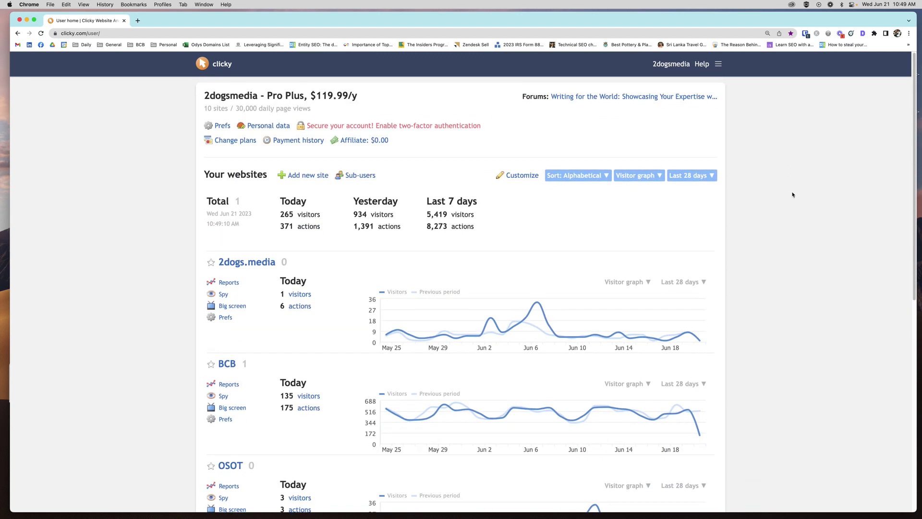